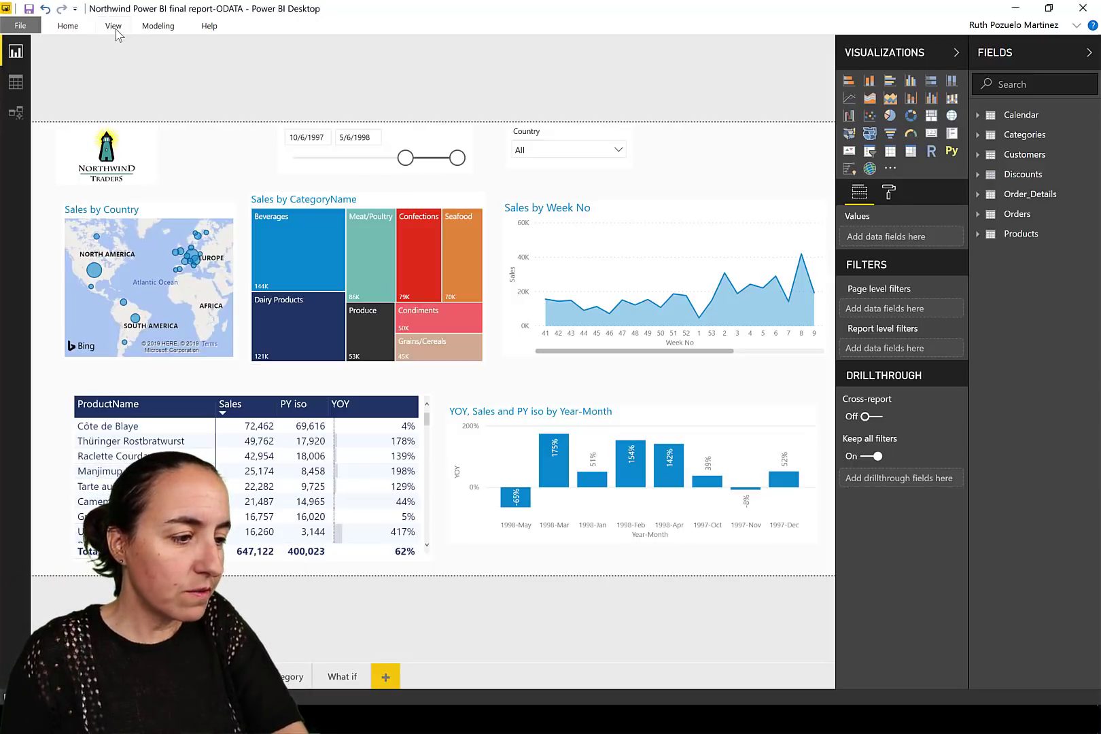
# Open the Performance Analyzer pane and narrow it to widen the report
pyautogui.click(114, 27)
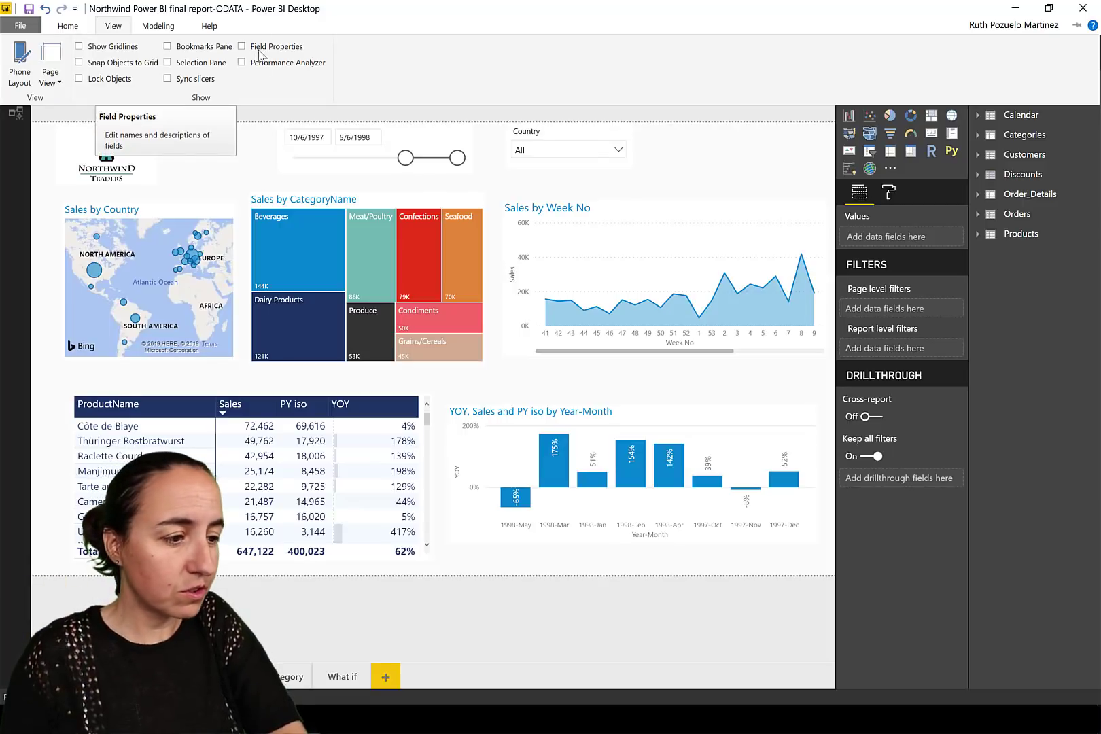
pyautogui.click(295, 64)
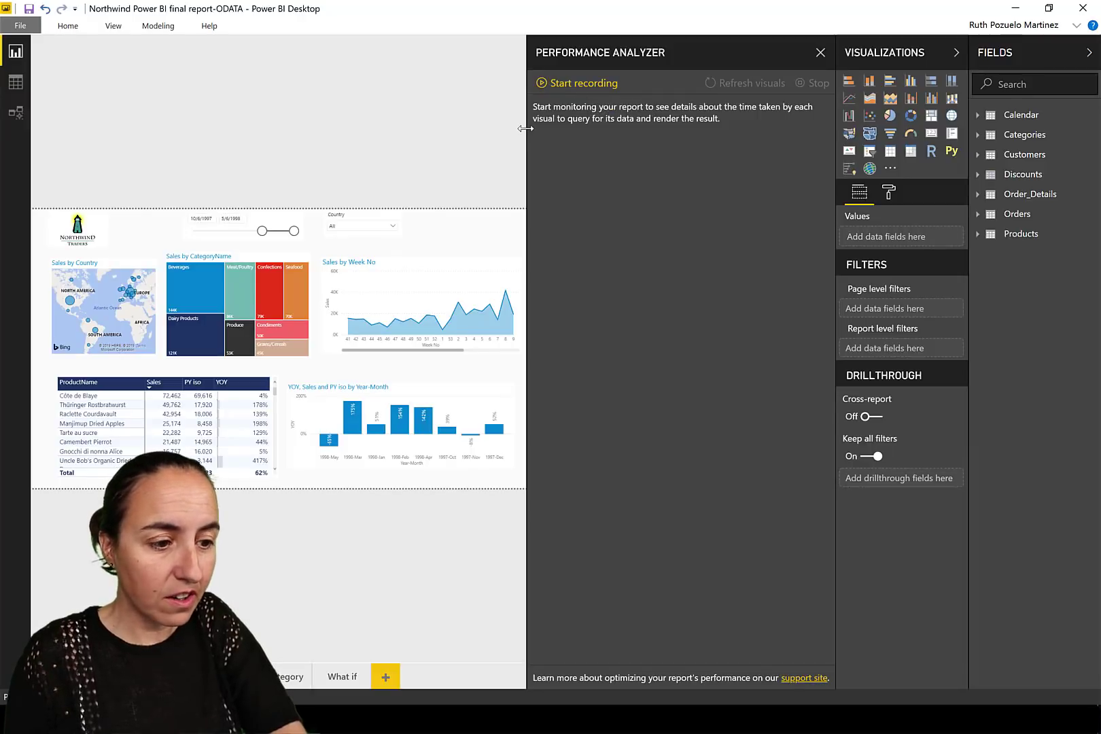
pyautogui.moveTo(527, 129); pyautogui.dragTo(622, 100)
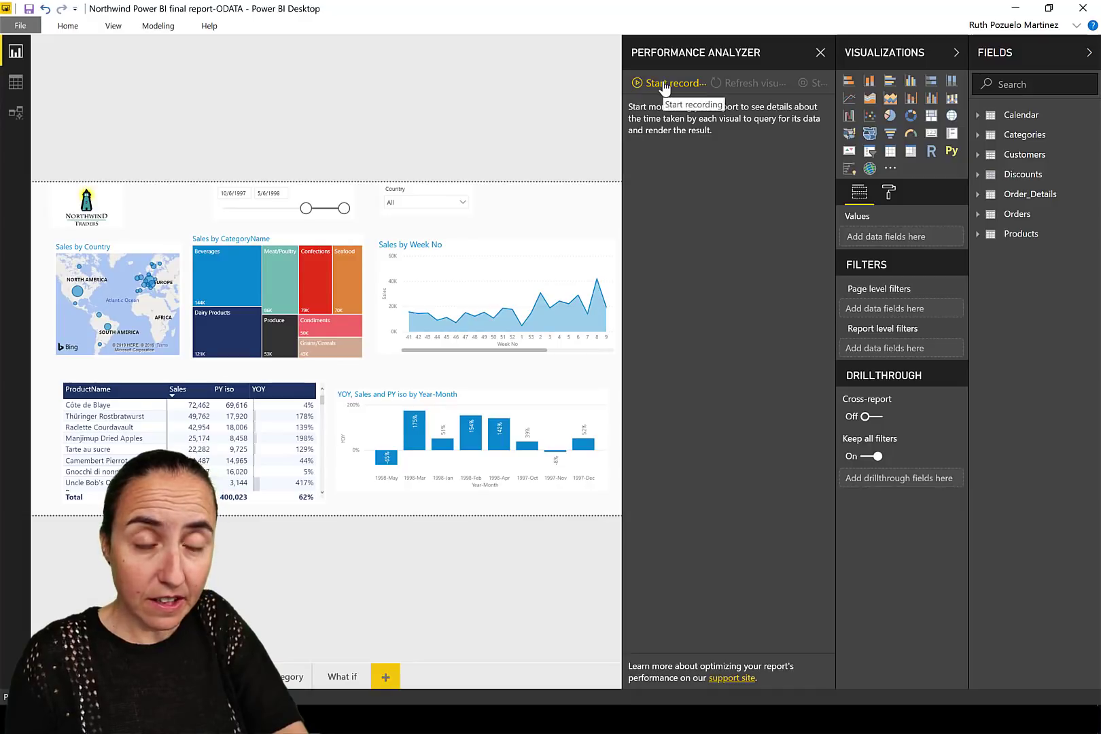
# Record visual timings while cross-filtering by Dairy Products and Queso Cabrales, then export them
pyautogui.click(664, 85)
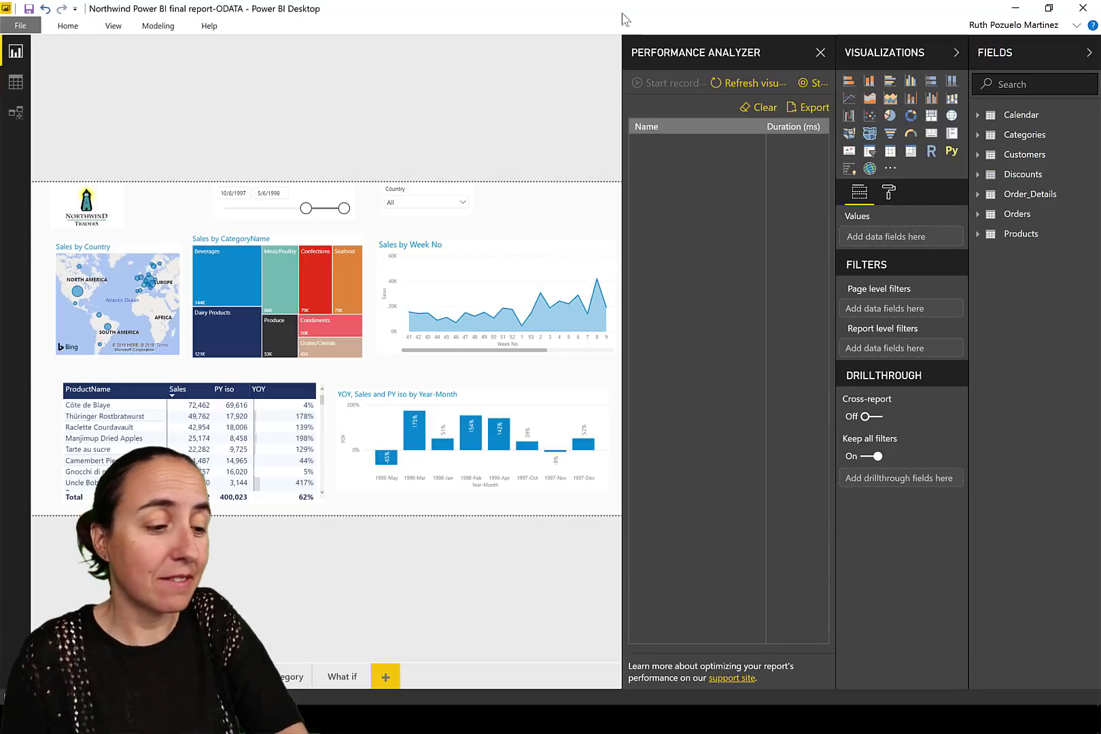
pyautogui.click(218, 336)
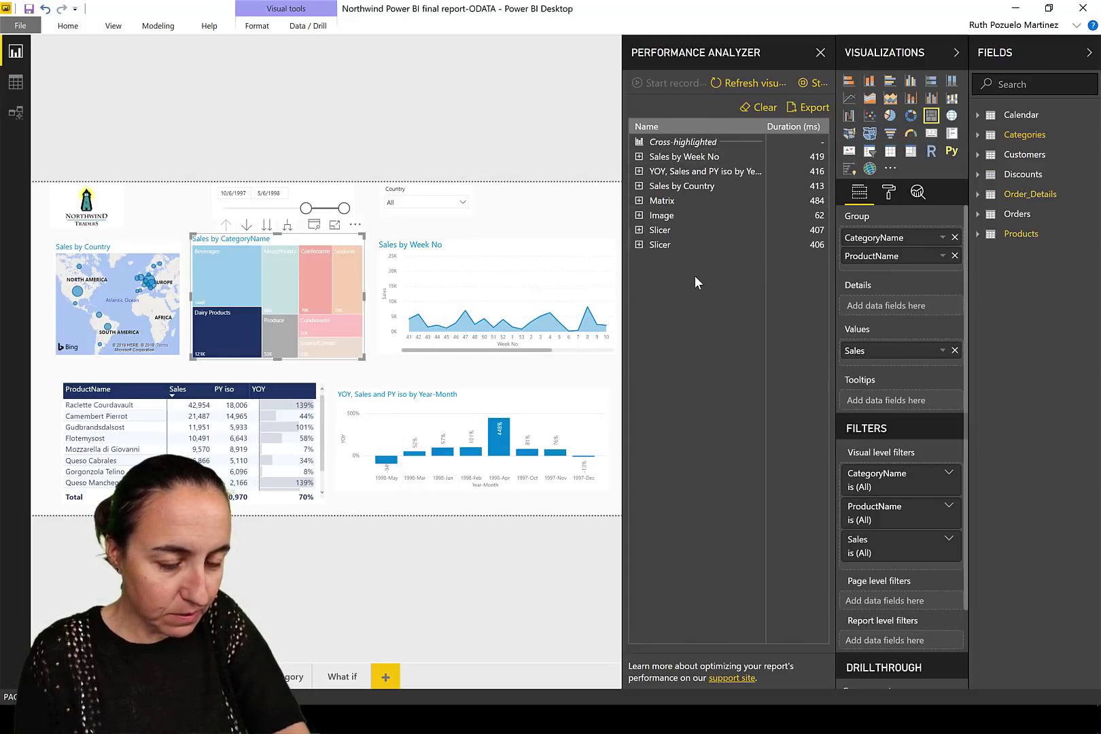
pyautogui.click(100, 462)
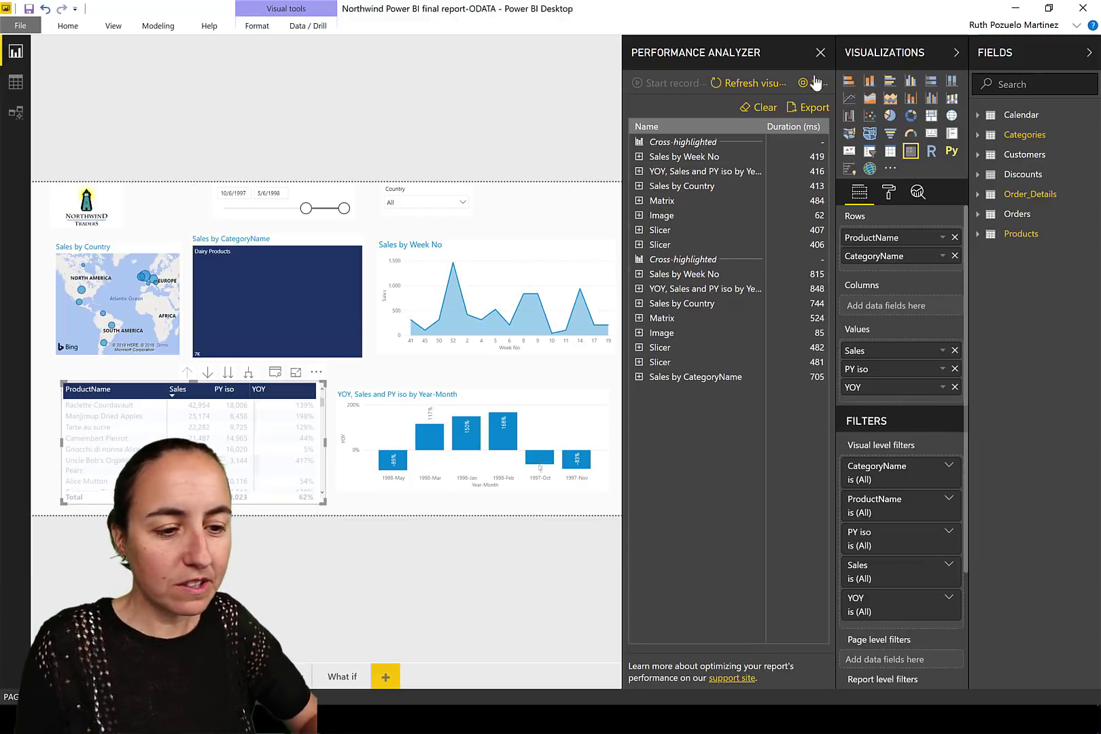
pyautogui.click(811, 111)
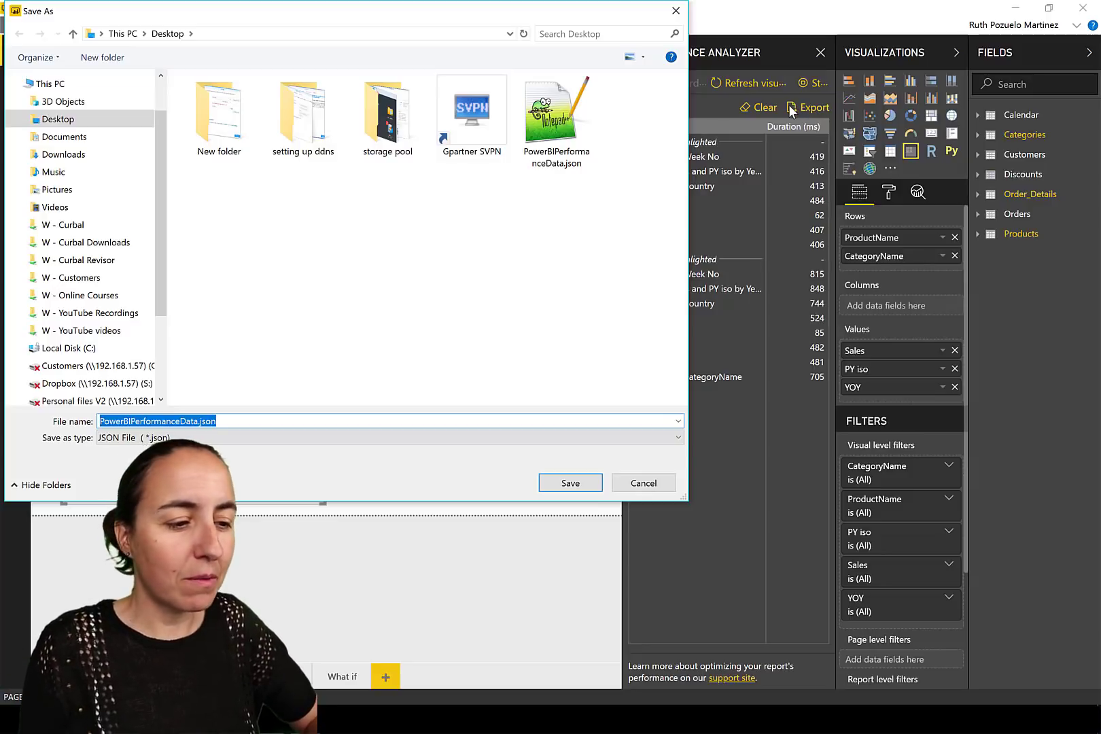
# Save PowerBIPerformanceData.json over the old copy, then switch to the PerformanceAnalyzerExportReport window
pyautogui.click(568, 484)
pyautogui.click(591, 366)
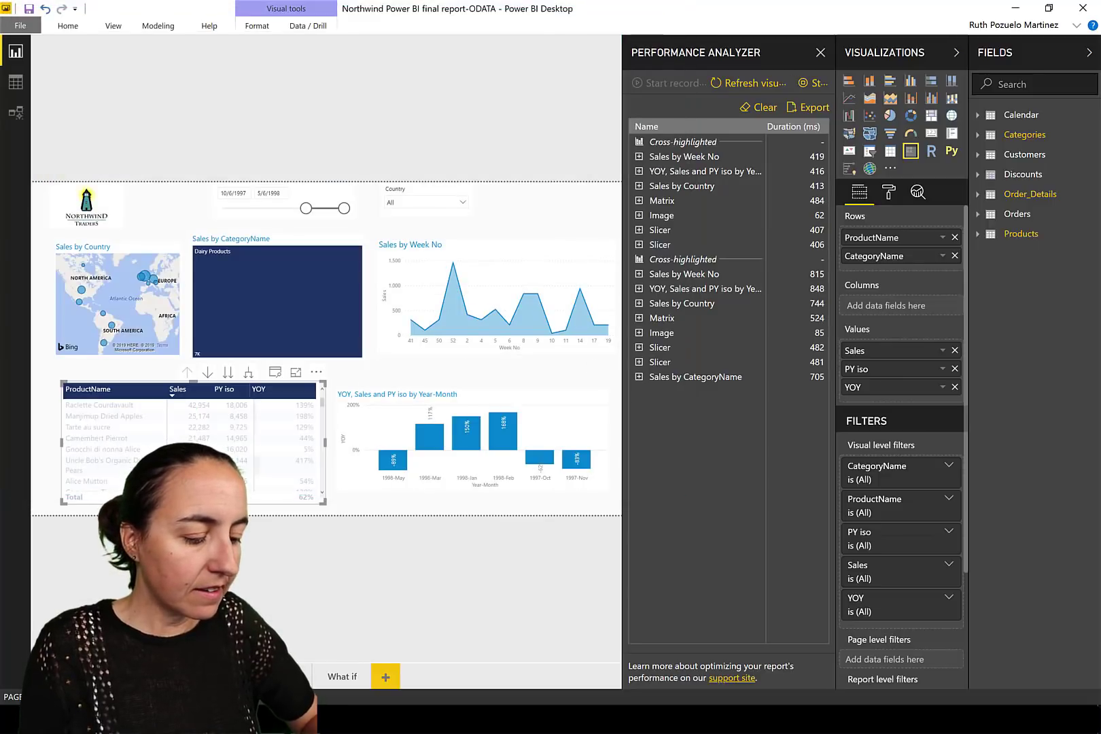
pyautogui.moveTo(197, 714)
pyautogui.click(125, 639)
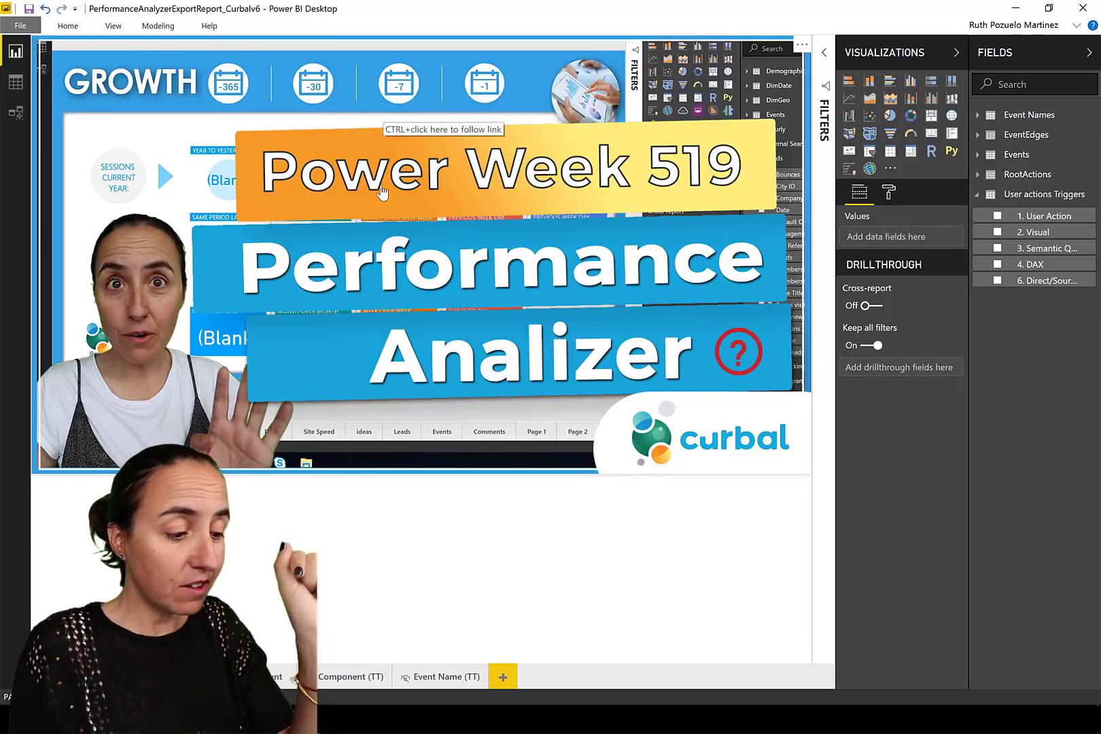
# Check the report's Data source settings under Edit Queries, then close them
pyautogui.click(71, 28)
pyautogui.click(231, 76)
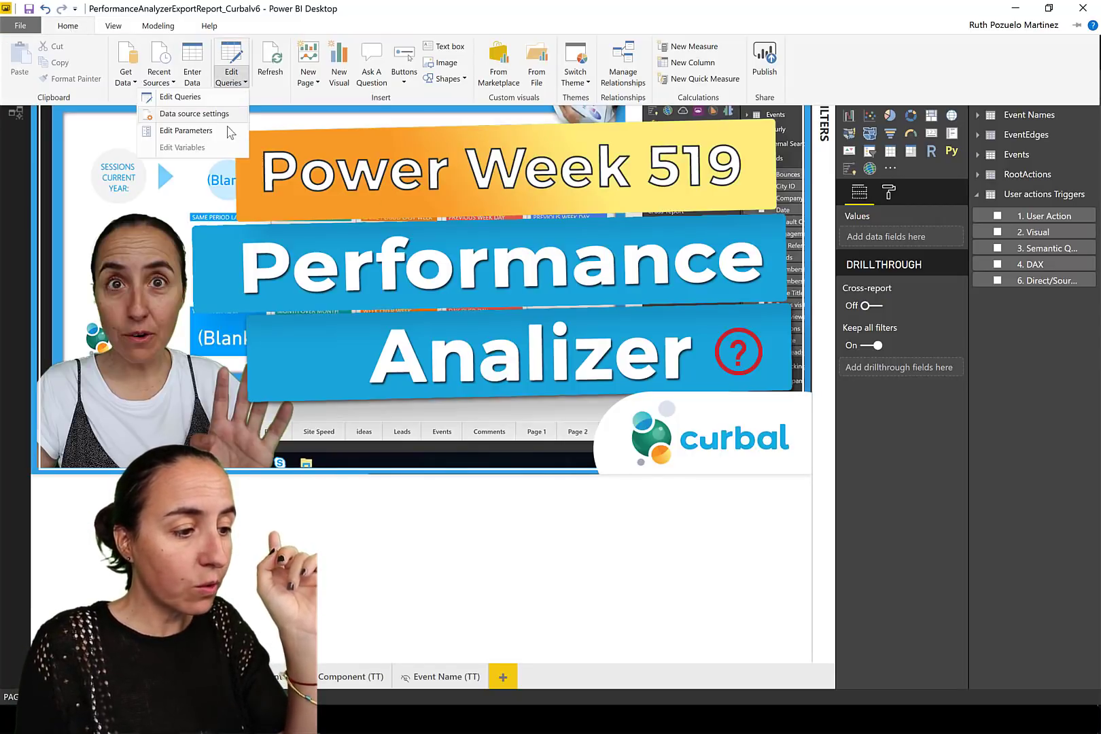
pyautogui.click(201, 115)
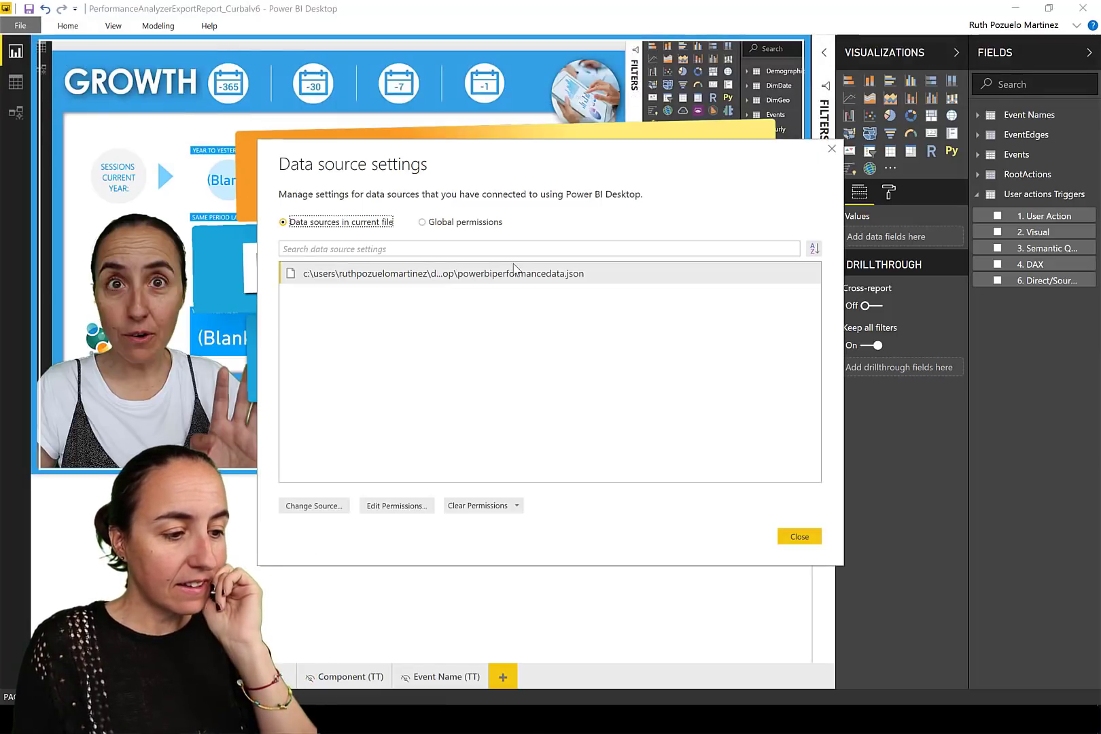
pyautogui.click(831, 148)
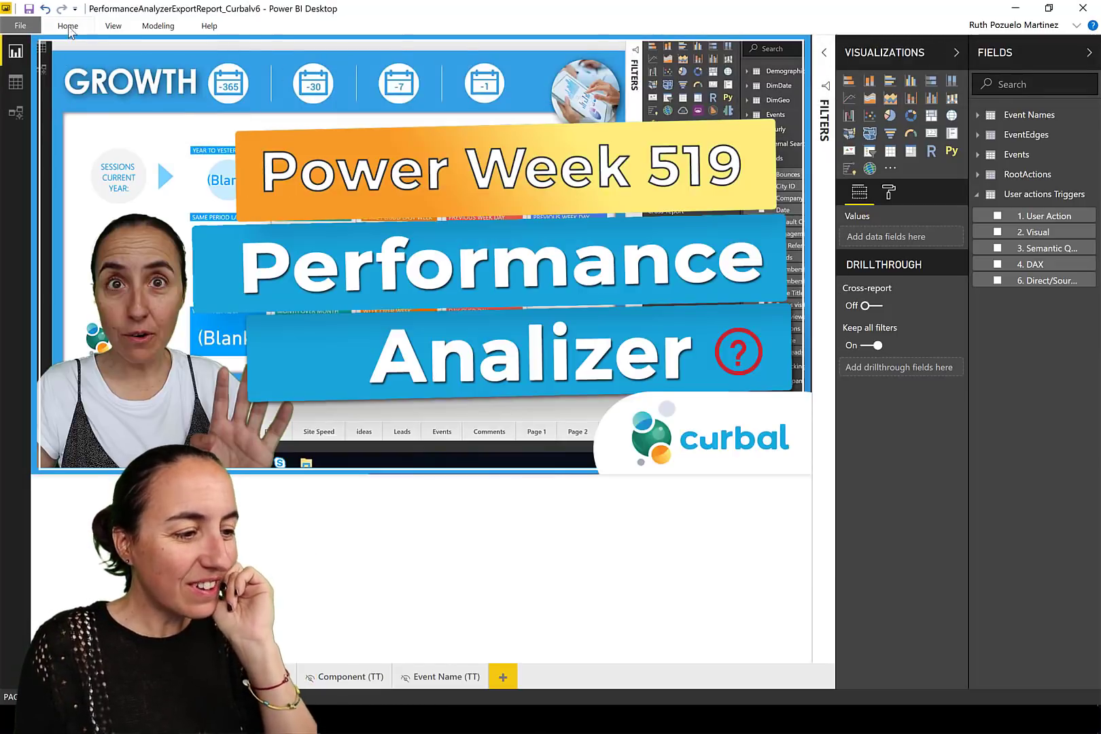
# In Edit Parameters, keep the PowerBIPerformanceData.json path and rename the dataset to Northwind dataset-v5
pyautogui.click(68, 26)
pyautogui.click(246, 82)
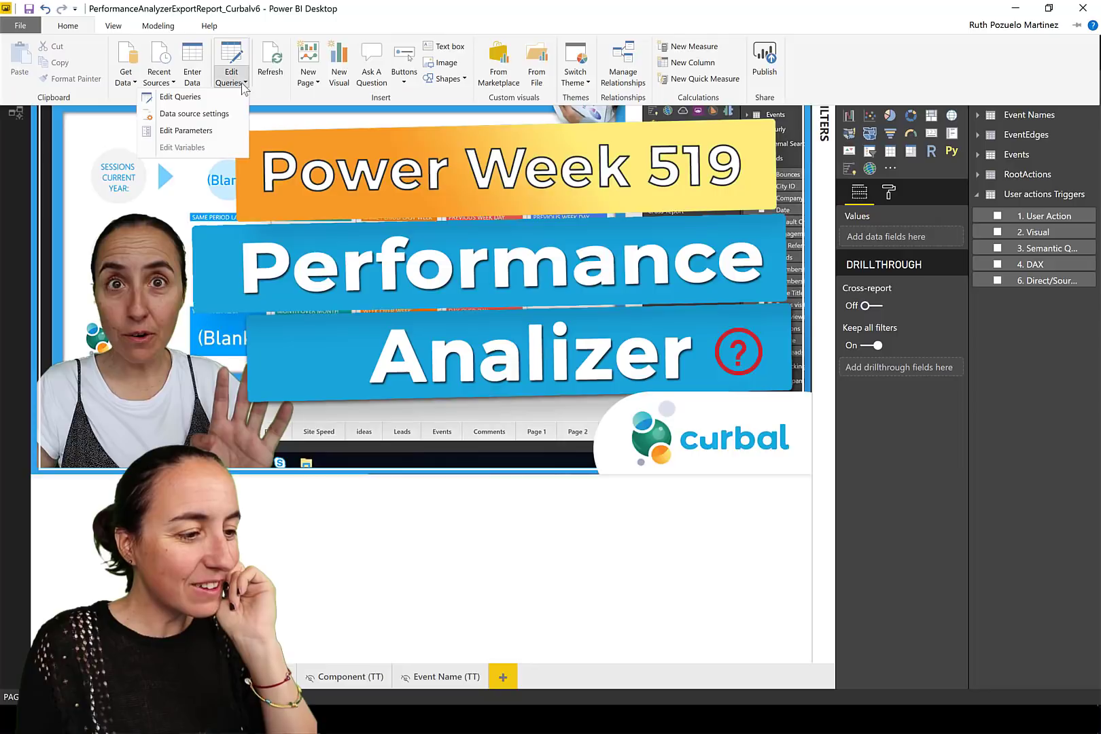
pyautogui.click(228, 132)
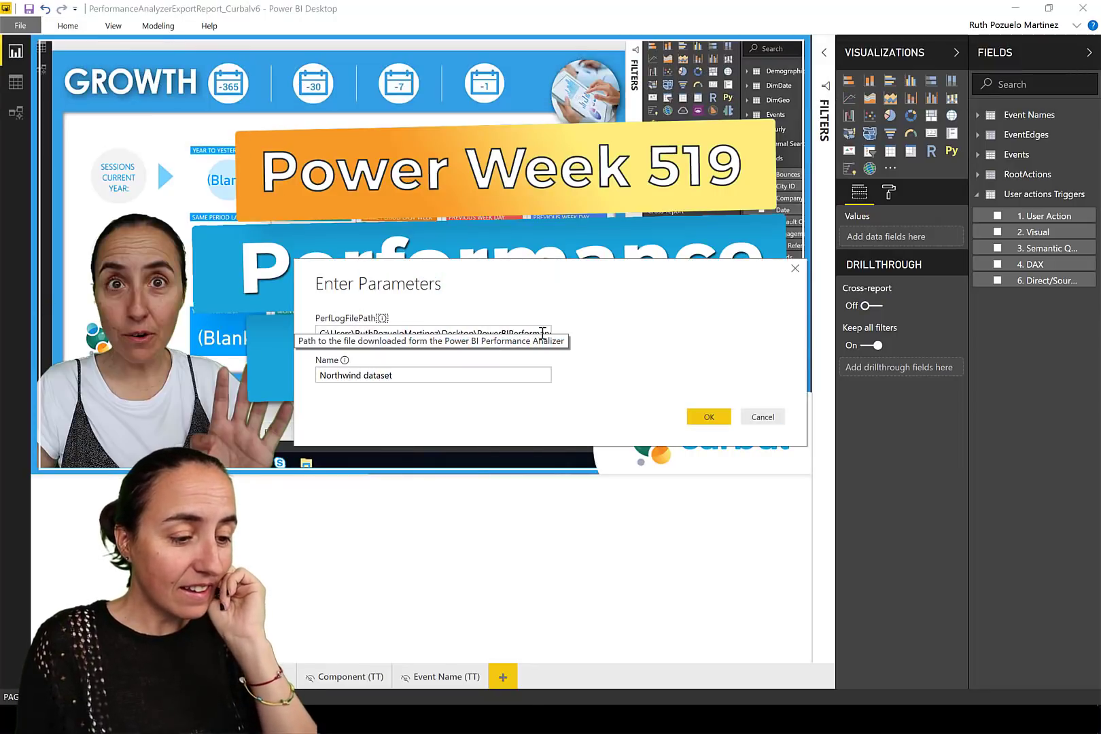
pyautogui.moveTo(542, 333); pyautogui.dragTo(511, 338)
pyautogui.doubleClick(511, 337)
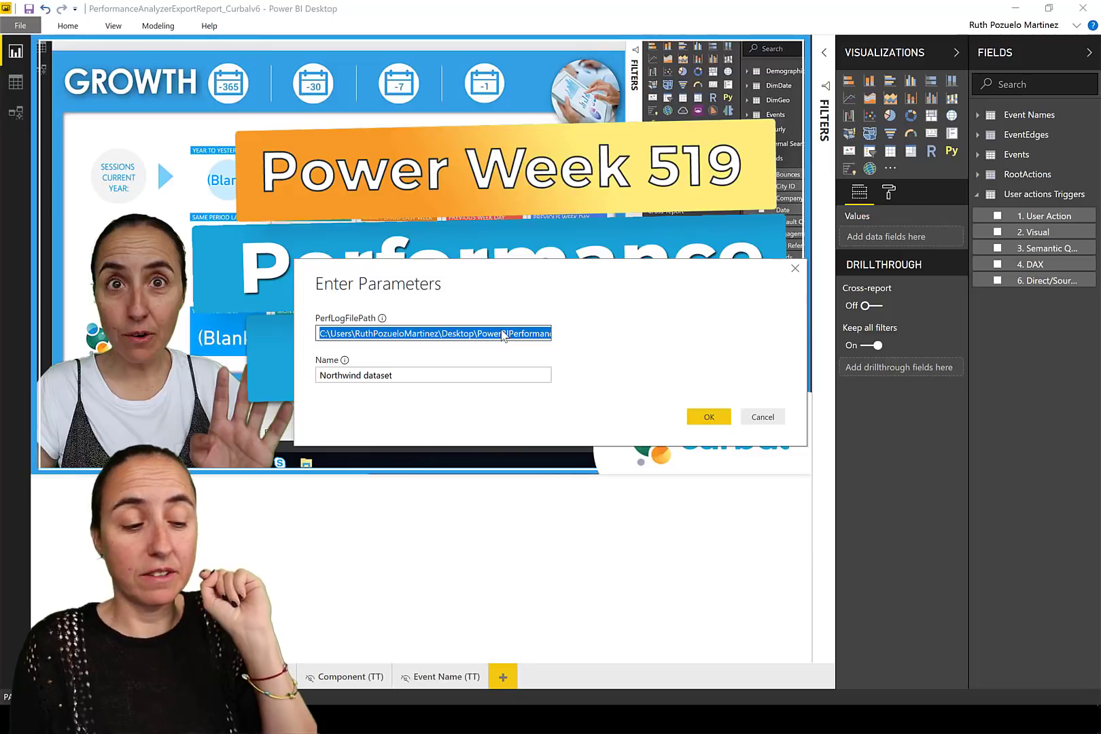
pyautogui.moveTo(445, 333); pyautogui.dragTo(580, 343)
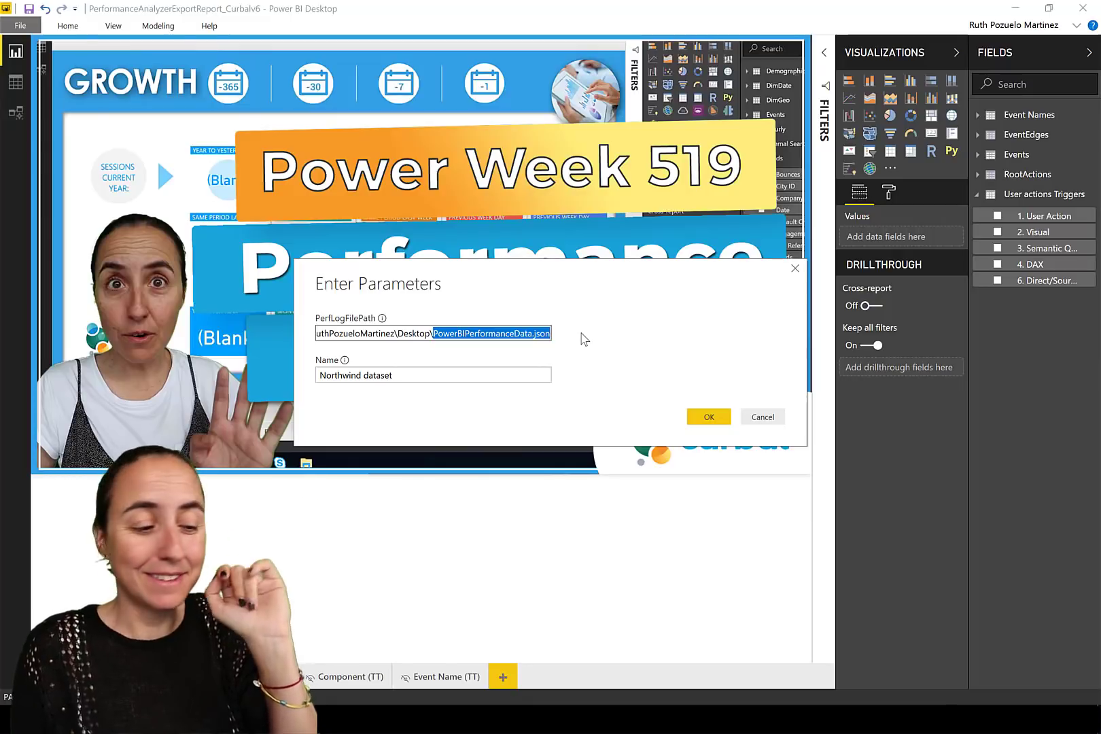
pyautogui.click(438, 378)
pyautogui.tripleClick(438, 379)
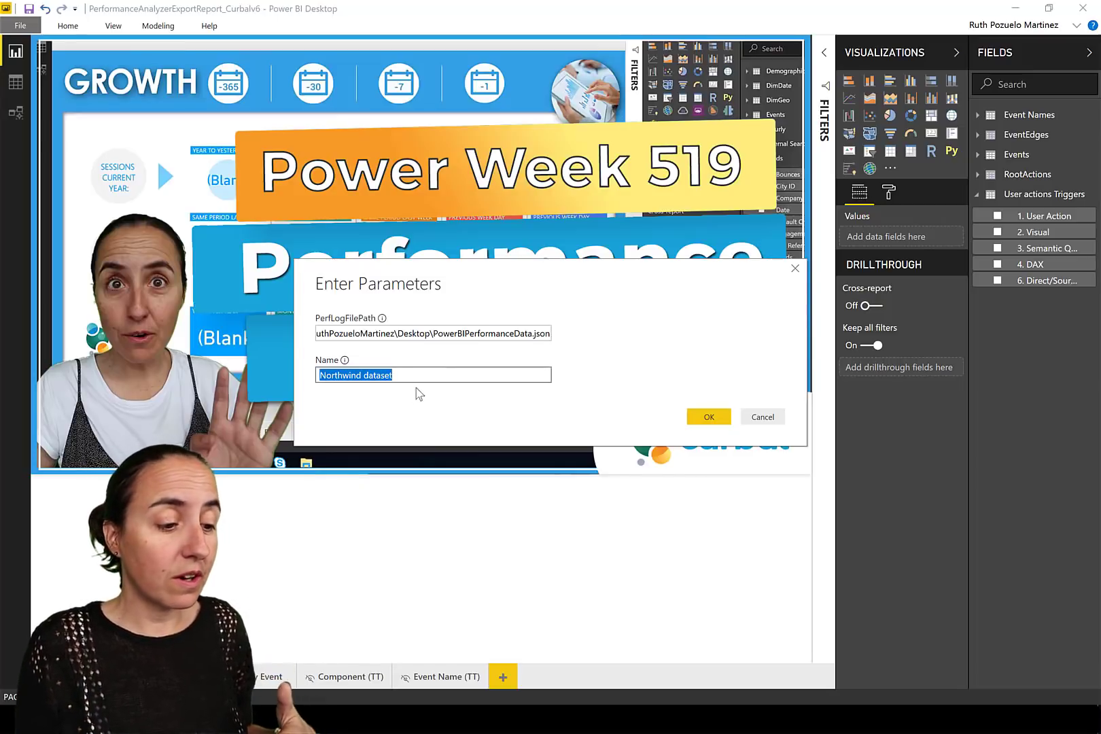
pyautogui.click(427, 372)
pyautogui.moveTo(425, 374); pyautogui.dragTo(299, 374)
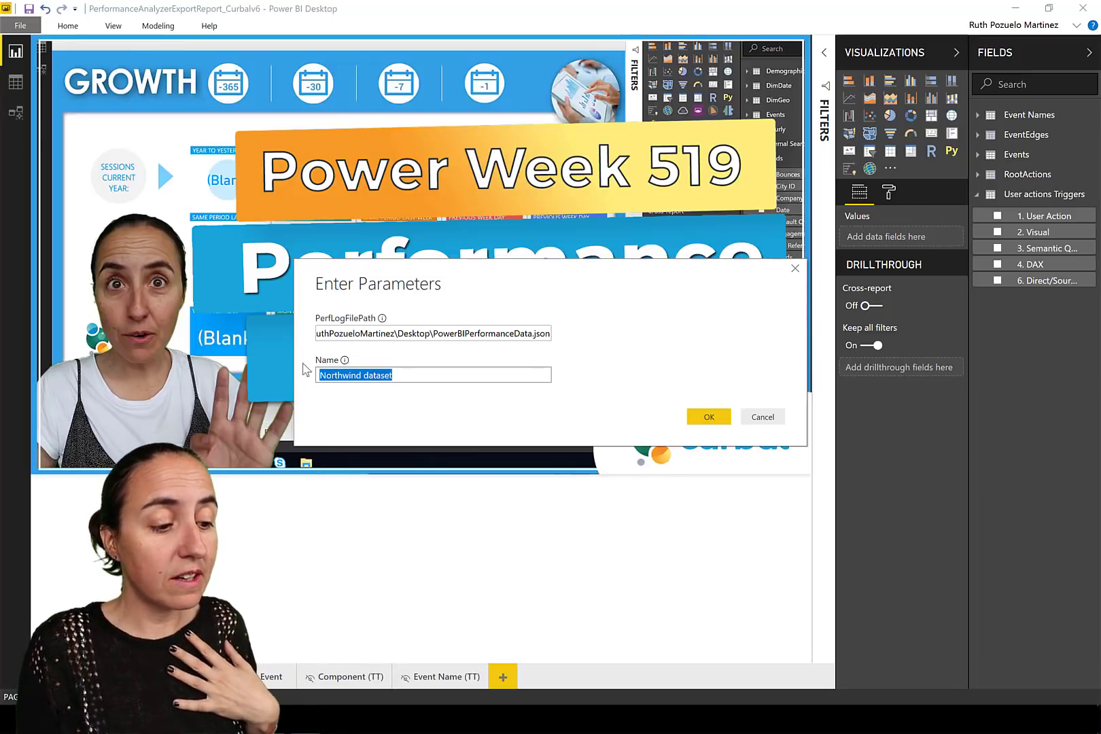
pyautogui.click(450, 375)
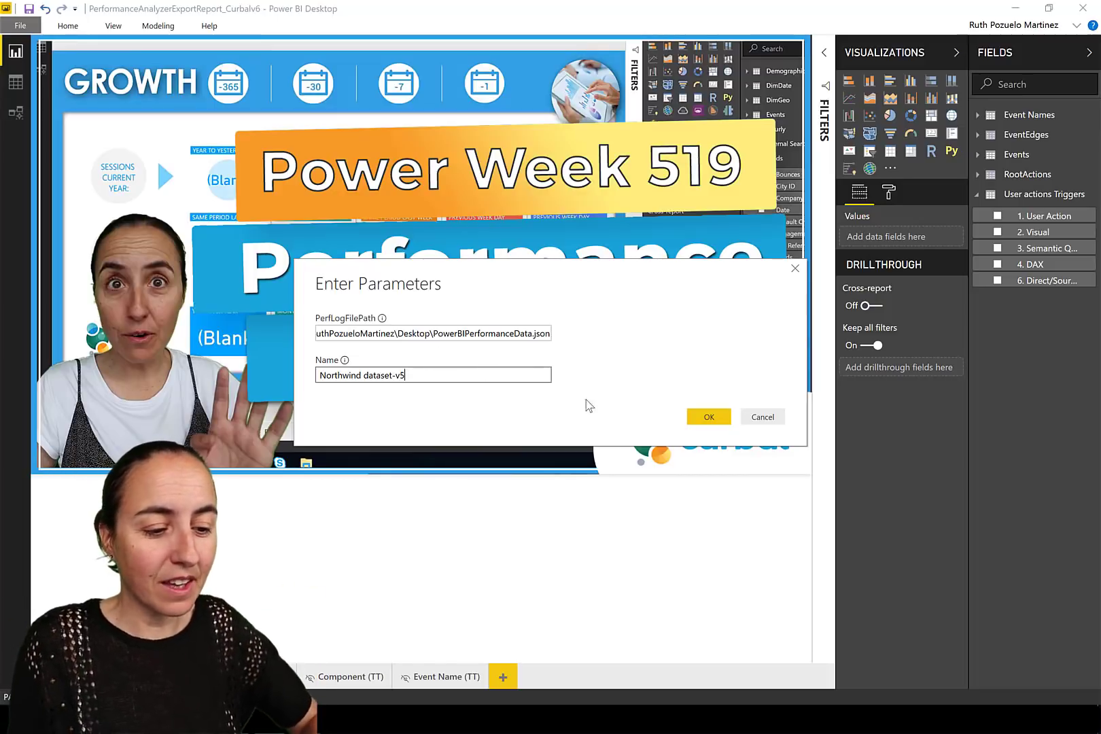
pyautogui.click(707, 418)
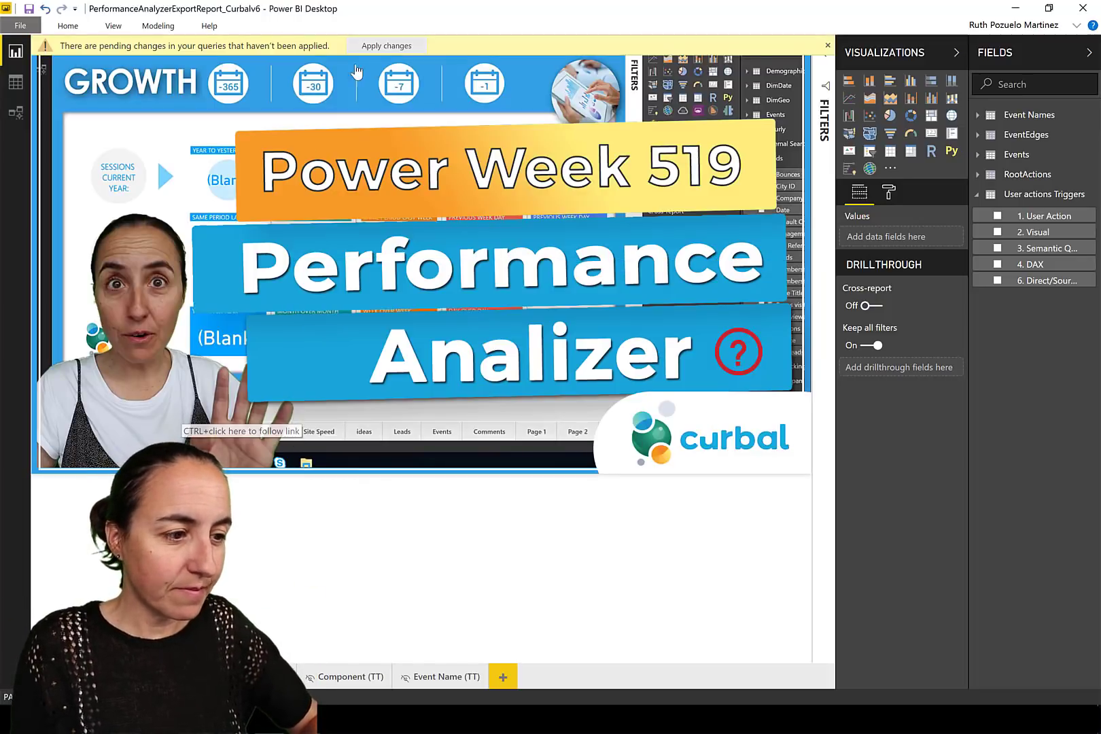
# Apply the pending query changes from the banner and show the Home ribbon
pyautogui.click(384, 47)
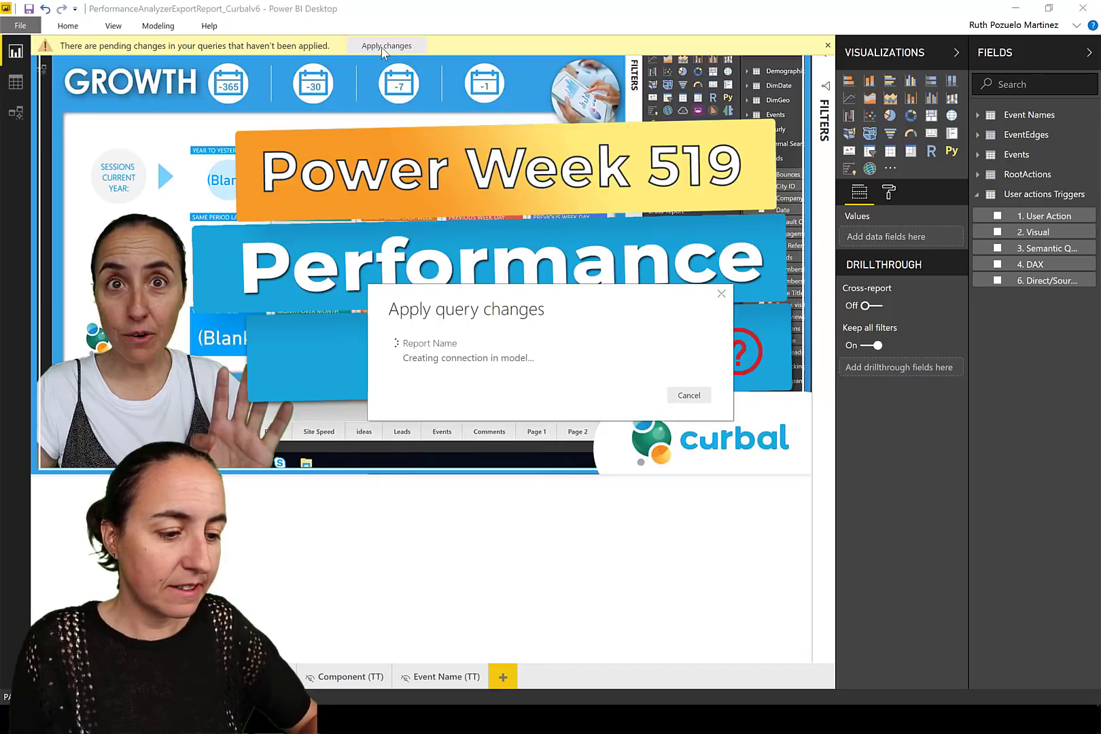
pyautogui.click(116, 26)
pyautogui.click(69, 27)
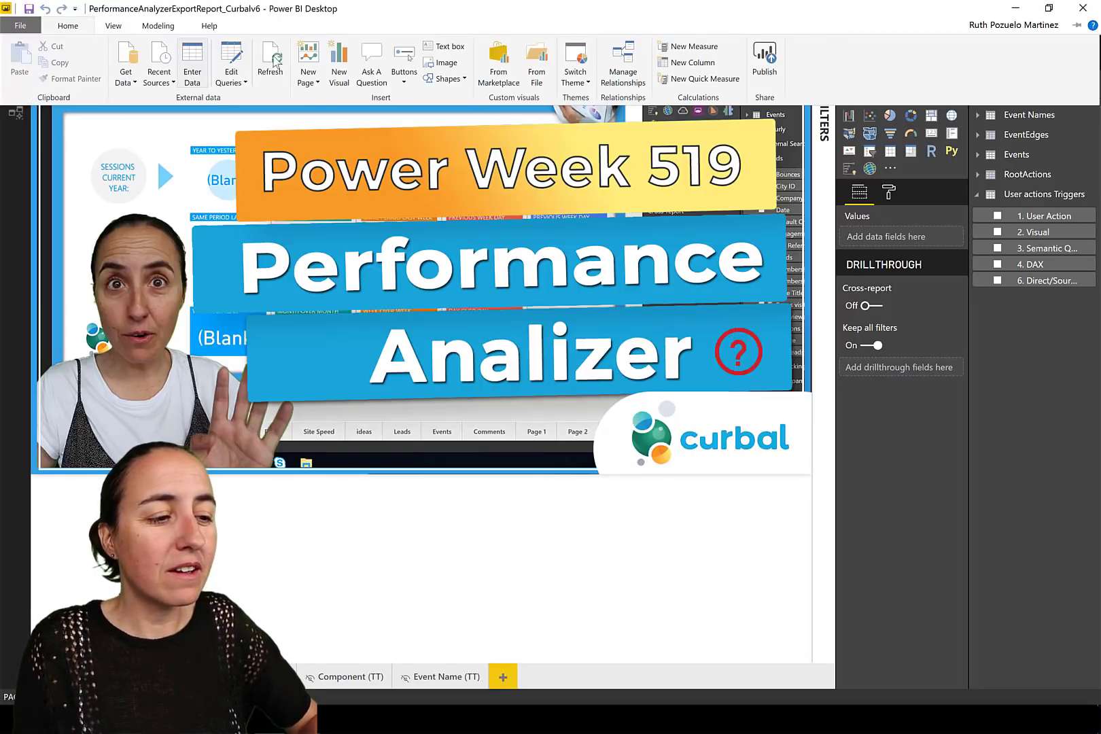
pyautogui.click(308, 74)
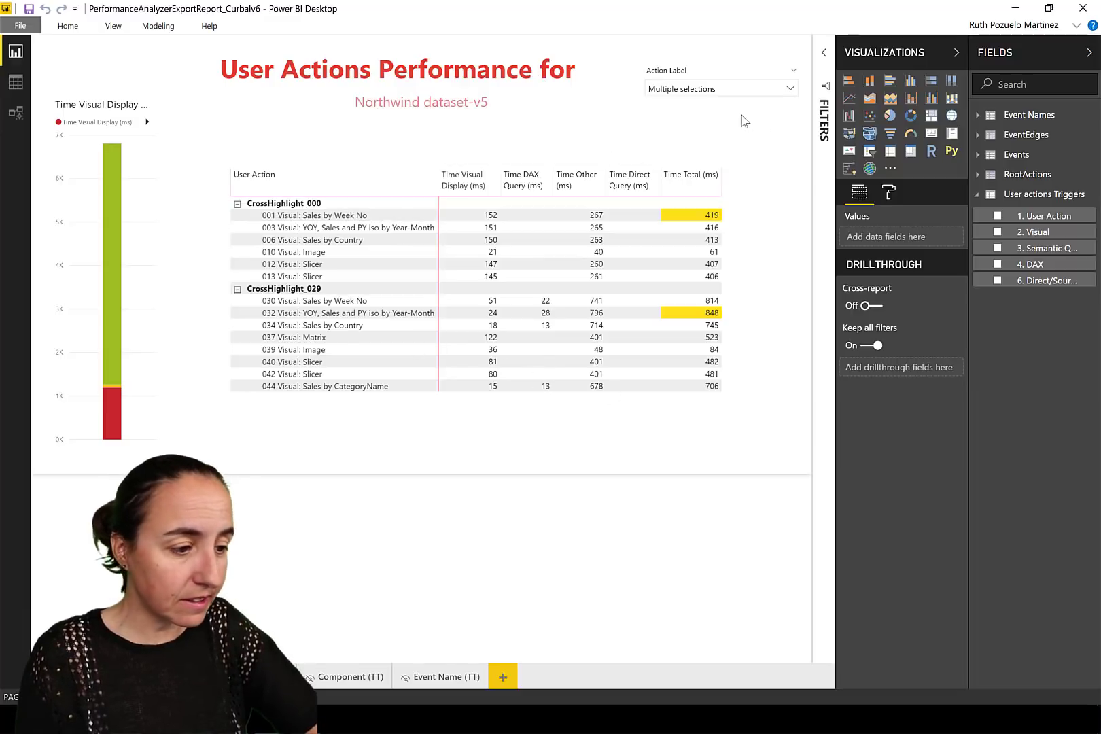
pyautogui.click(333, 204)
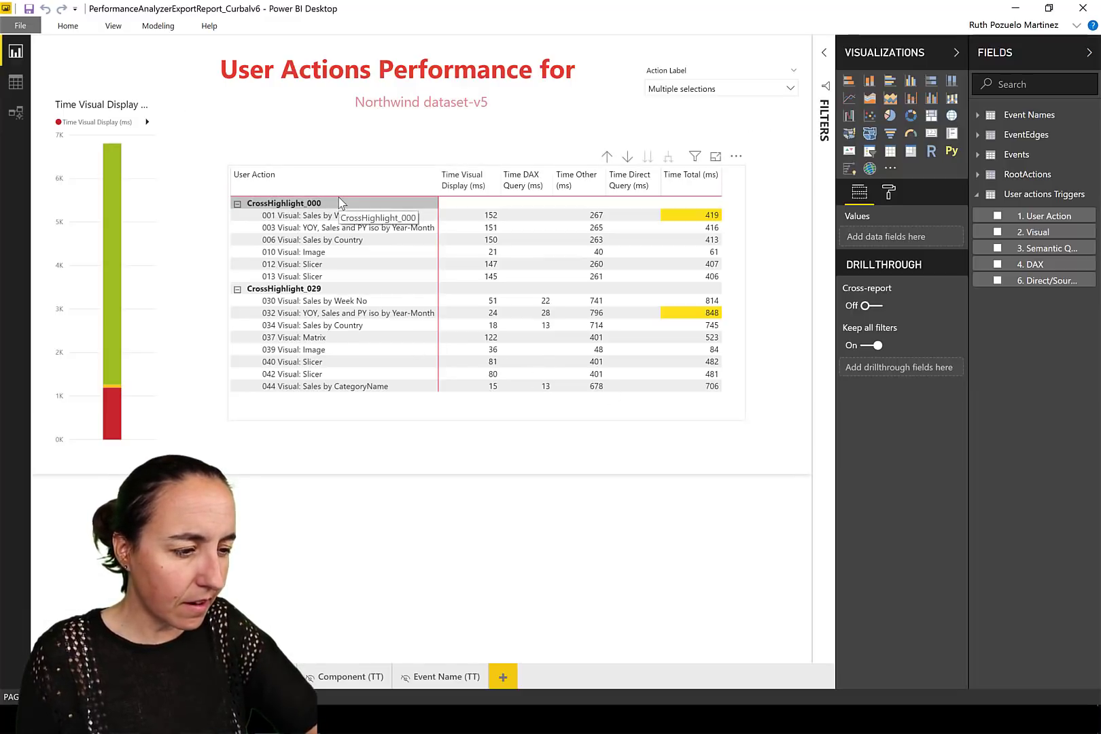
pyautogui.click(309, 289)
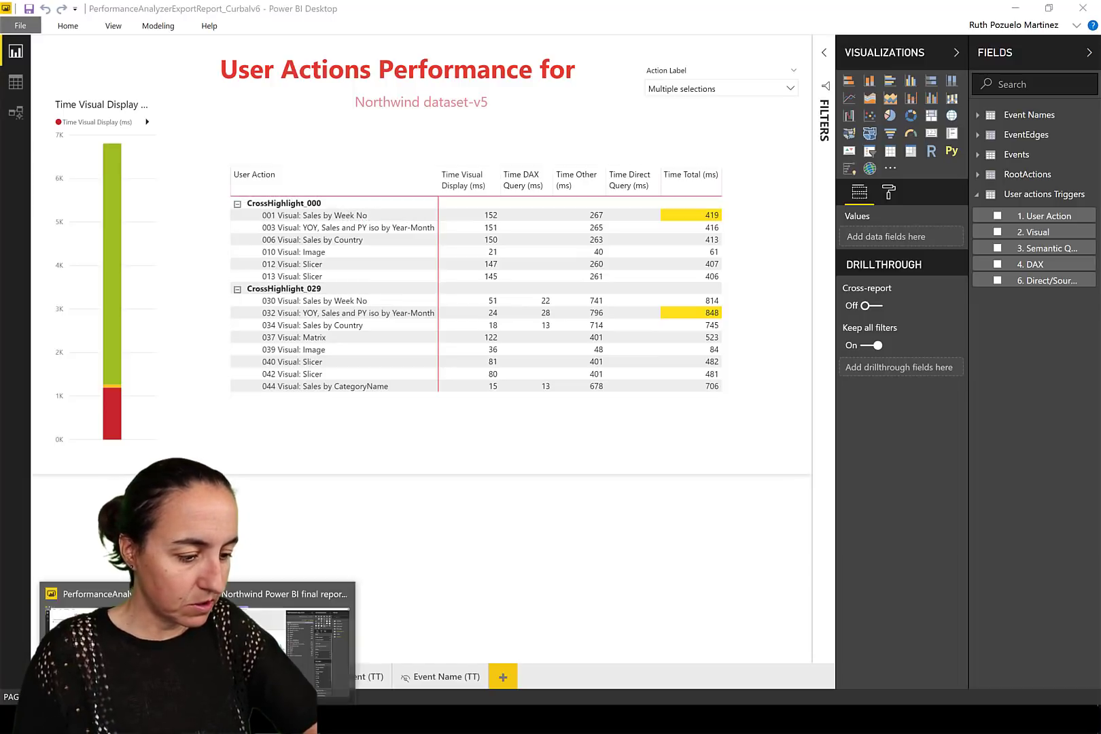
pyautogui.click(283, 632)
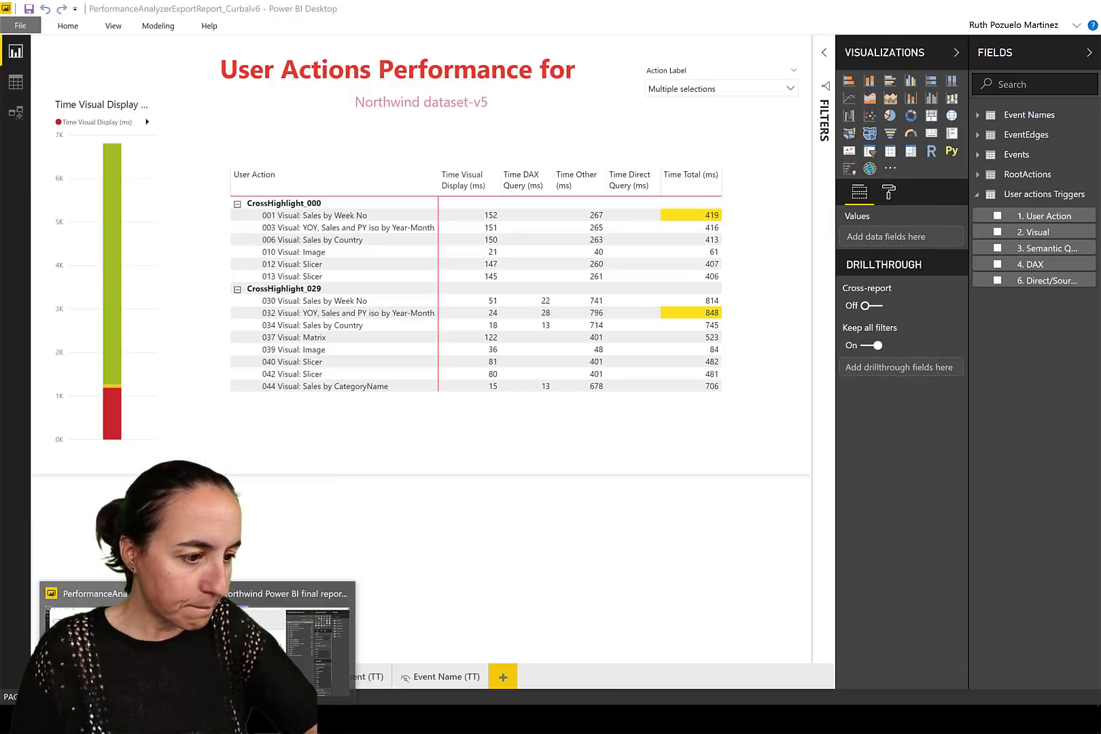
pyautogui.click(123, 625)
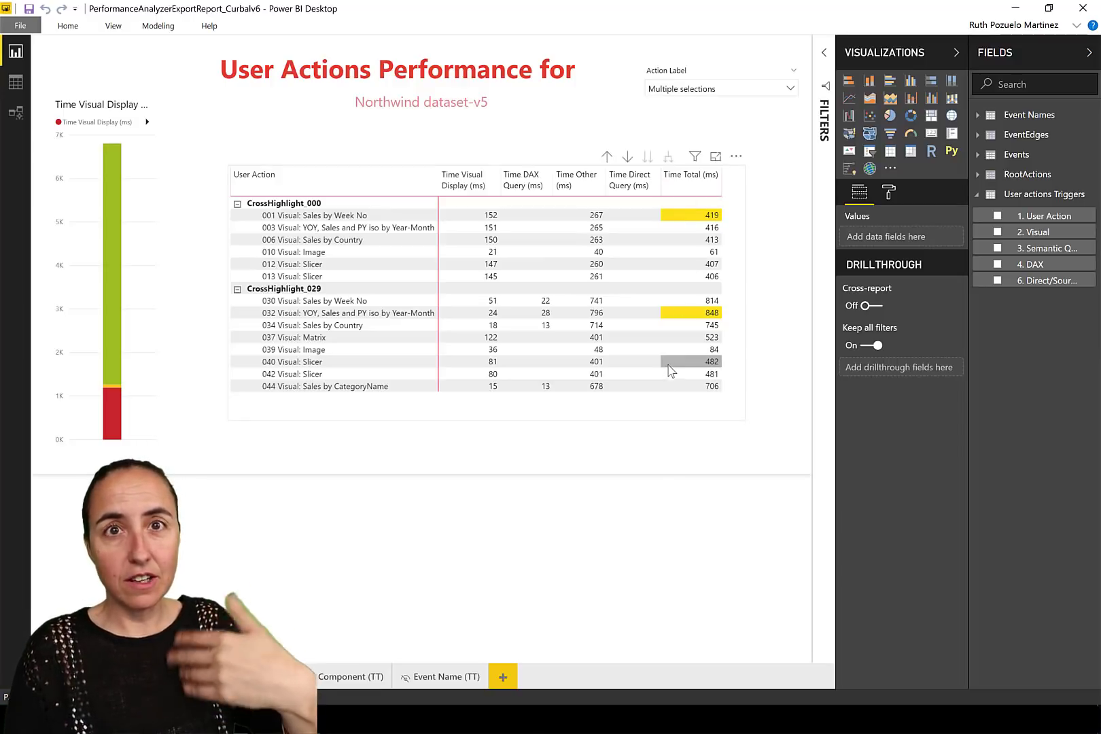
# Turn the table's row subtotals on and back off, then switch to the Northwind report
pyautogui.click(741, 381)
pyautogui.click(888, 192)
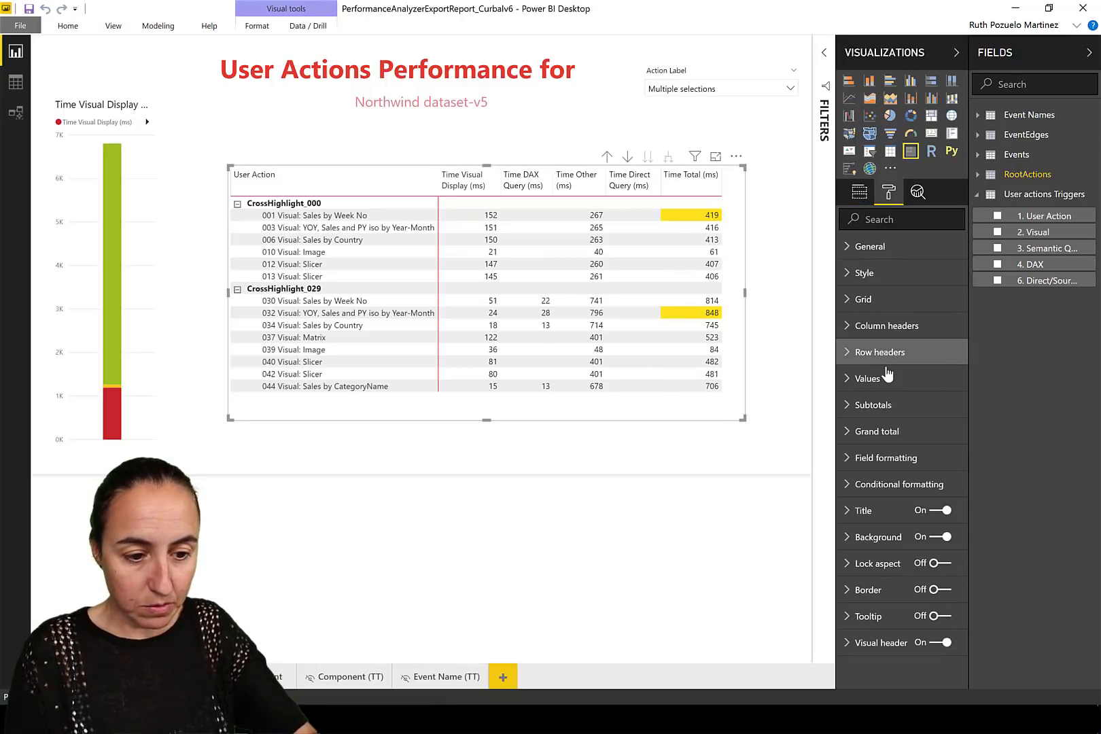
pyautogui.click(882, 409)
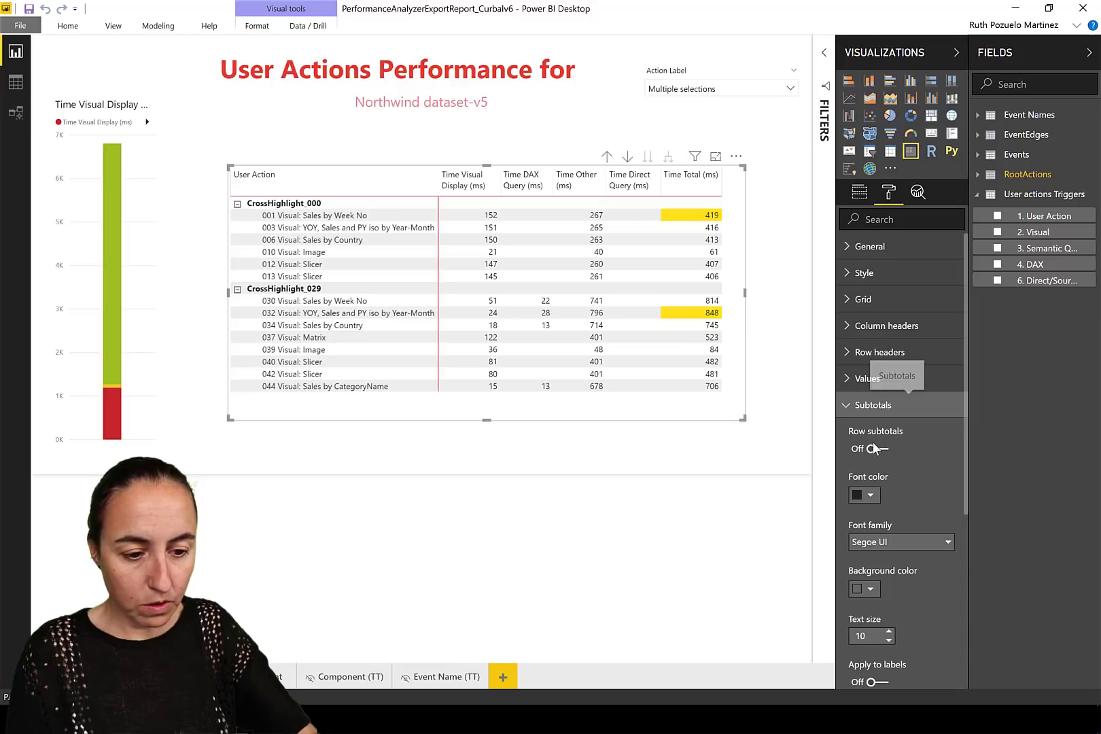
pyautogui.click(875, 449)
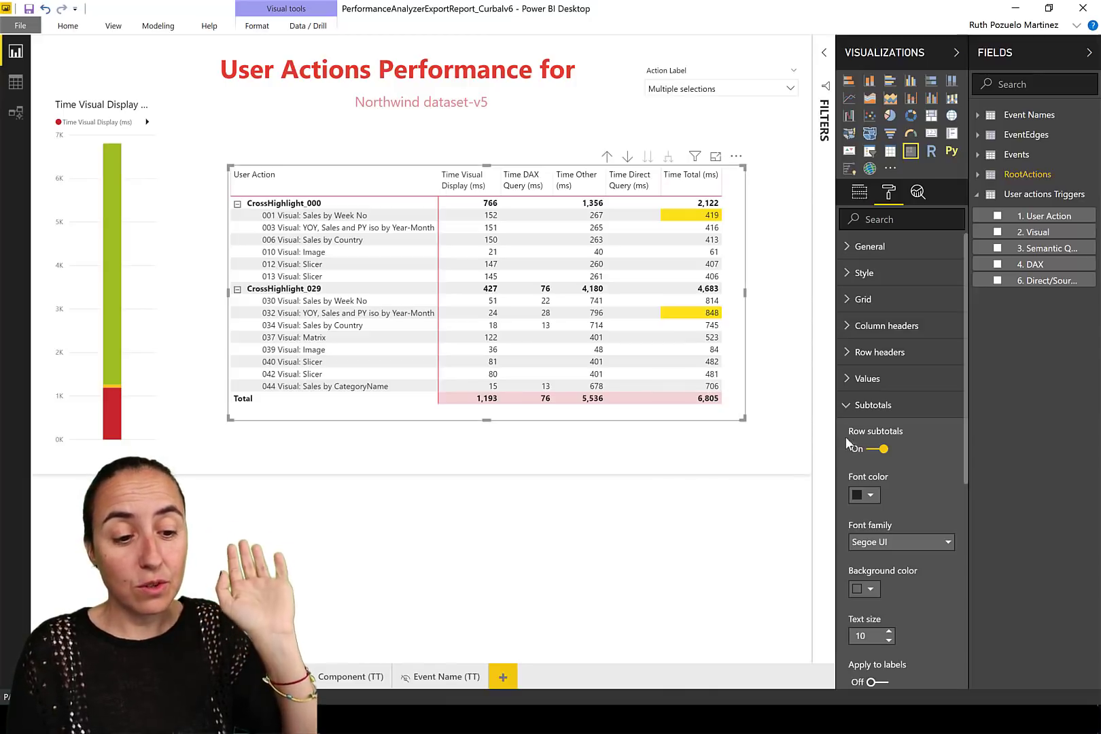
pyautogui.click(875, 448)
pyautogui.click(854, 406)
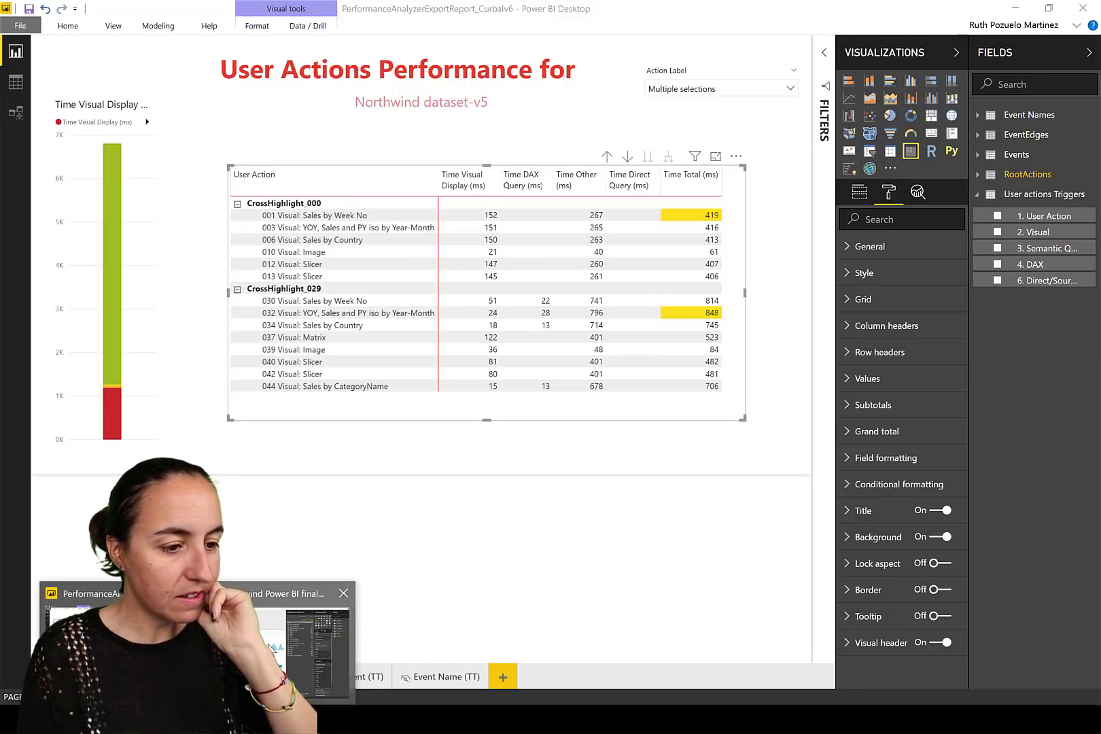
pyautogui.click(332, 632)
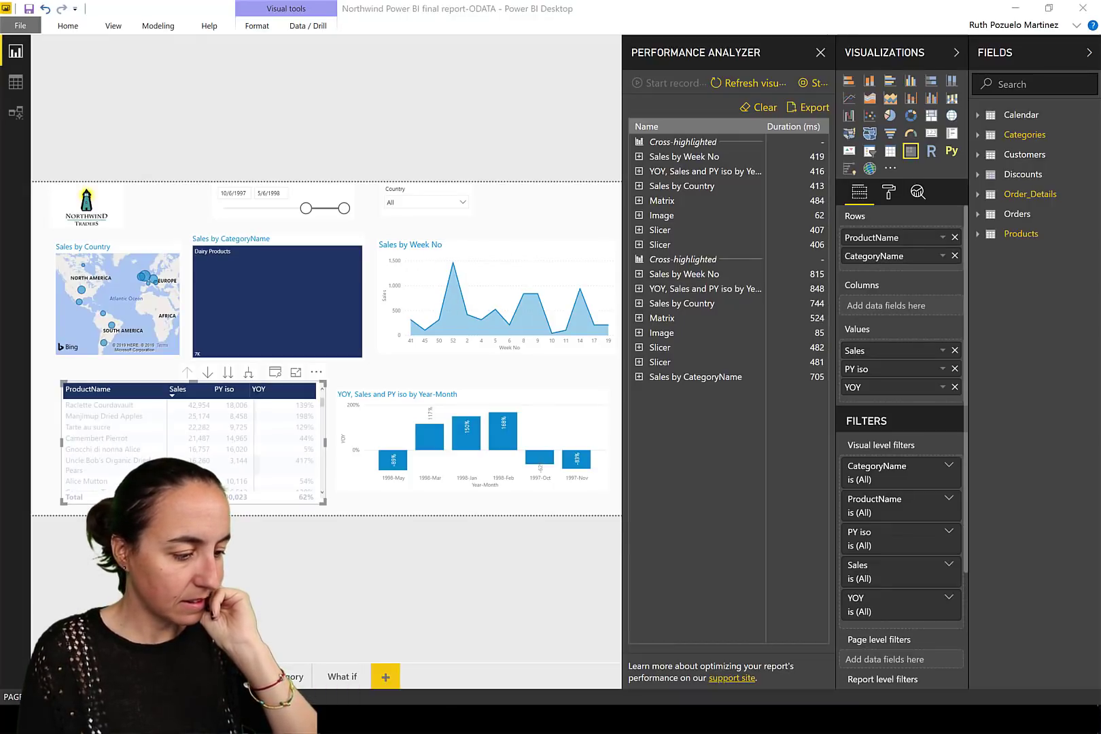
# Switch between the Northwind report and the export report, ending on PerformanceAnalyzerExportReport
pyautogui.click(95, 540)
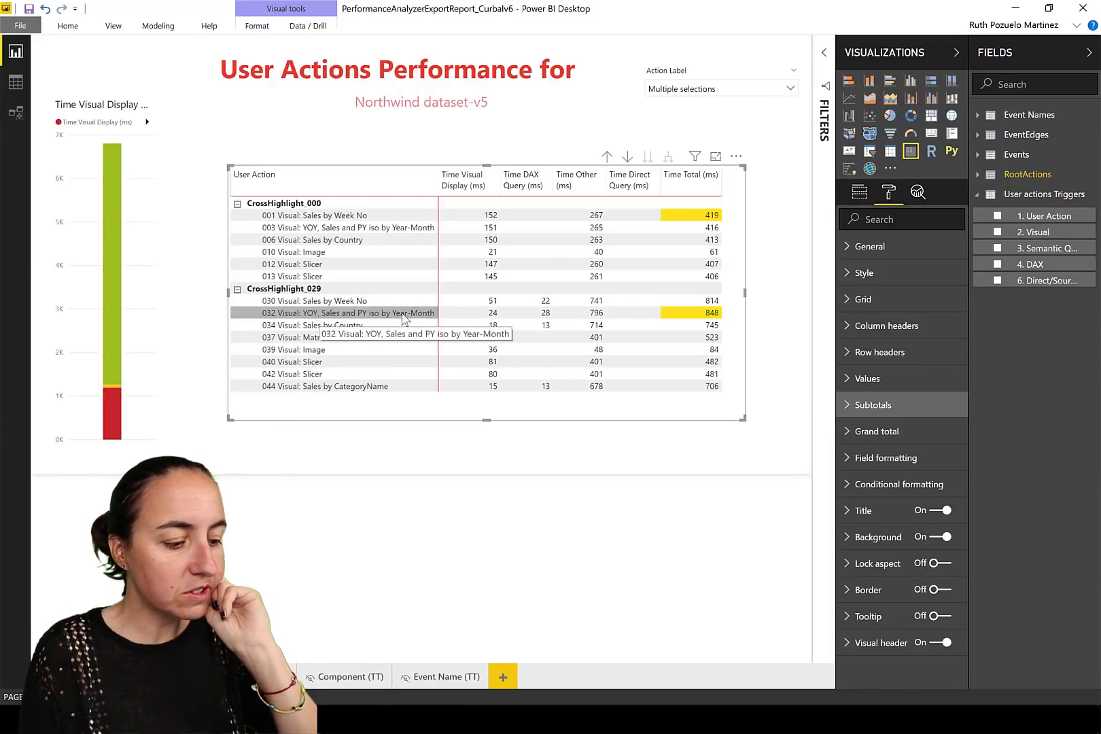
pyautogui.click(197, 717)
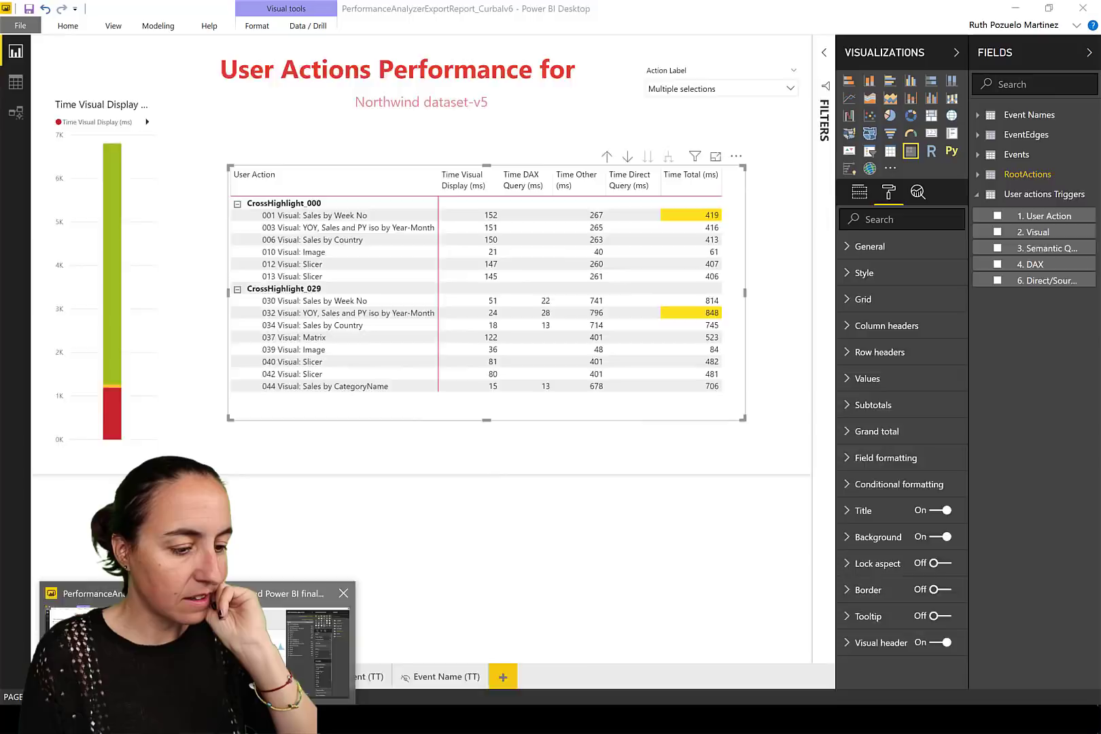
pyautogui.click(306, 645)
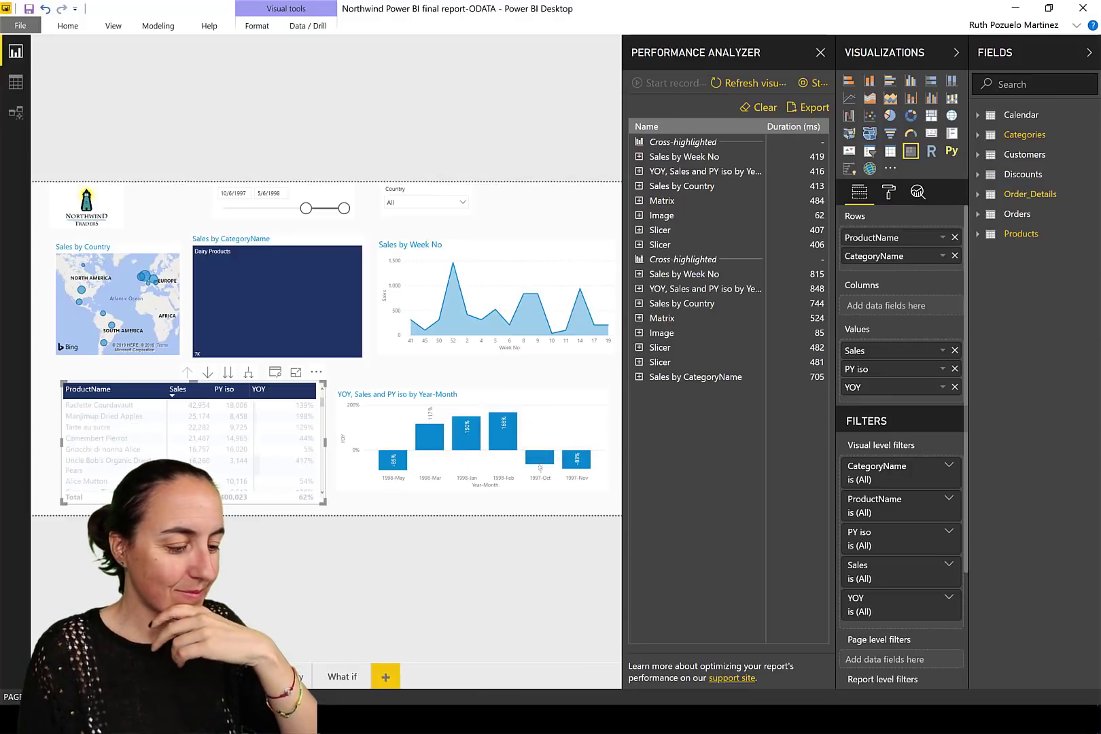
pyautogui.click(197, 717)
pyautogui.click(111, 609)
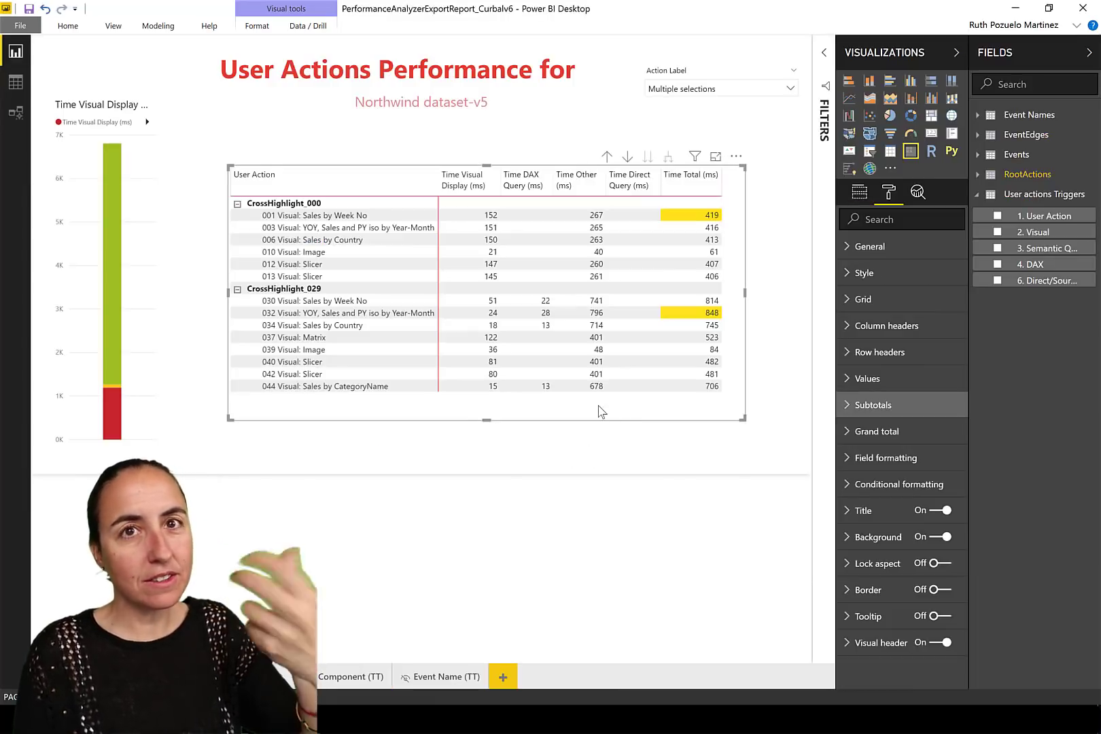
# Drill through By Event from the 032 Visual: YOY row and select the Duration by Component ID chart
pyautogui.rightClick(396, 314)
pyautogui.moveTo(452, 423)
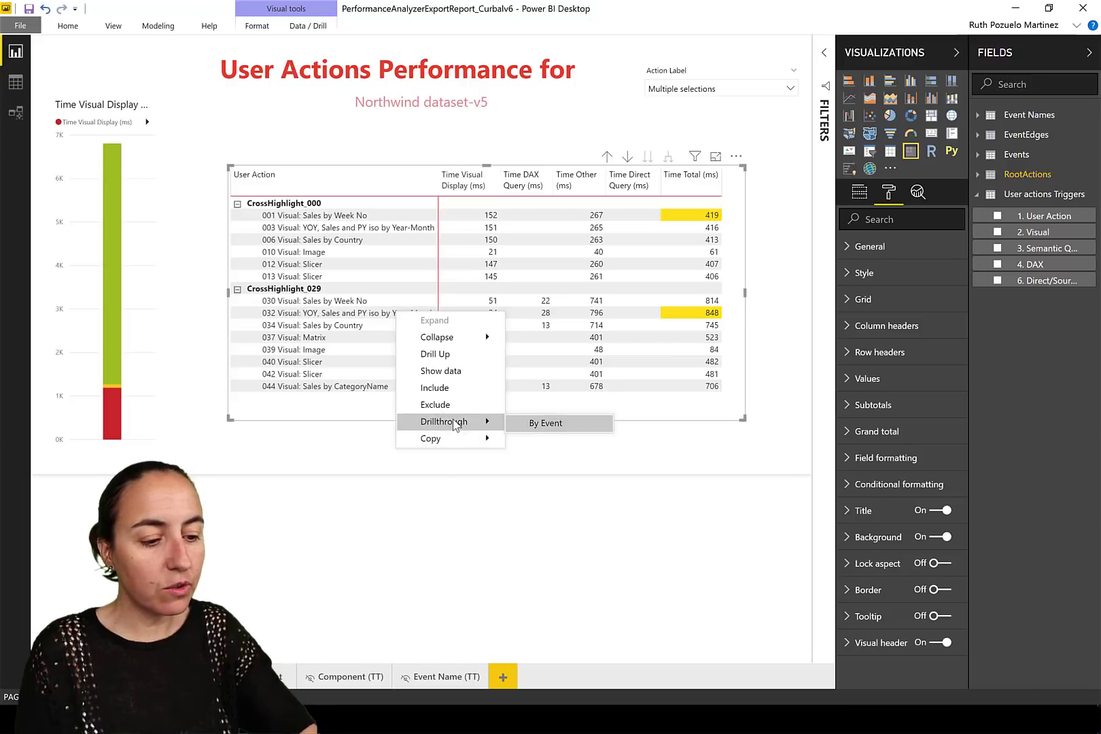
pyautogui.click(541, 424)
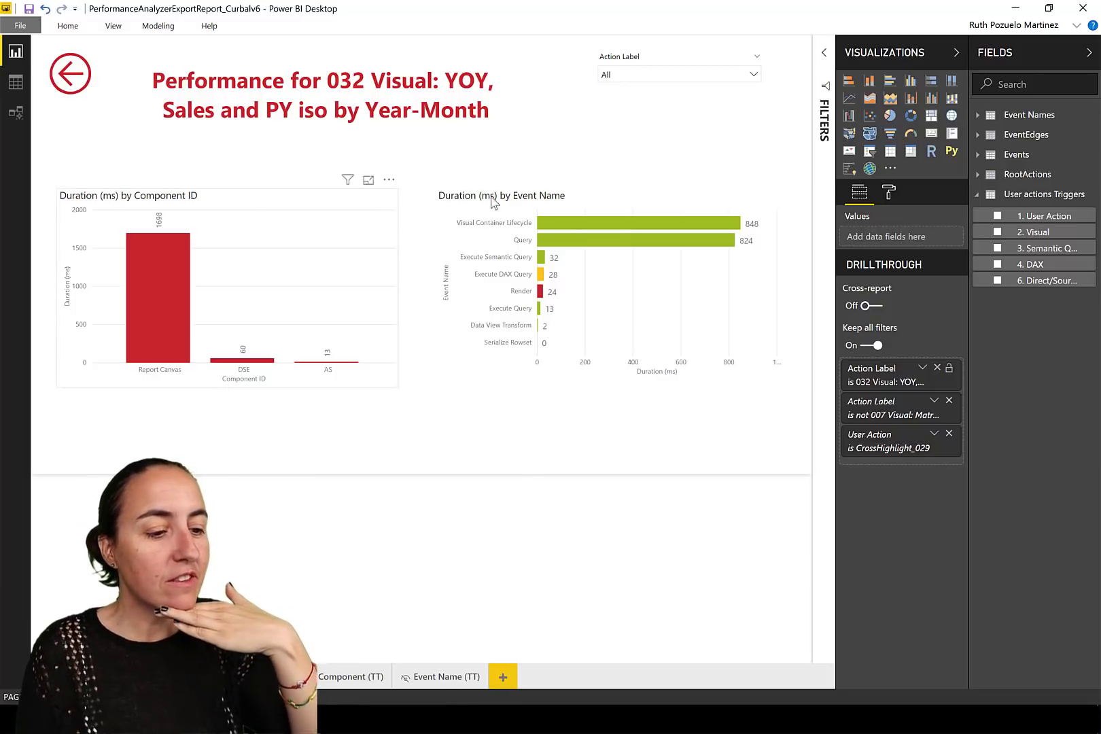
pyautogui.click(330, 196)
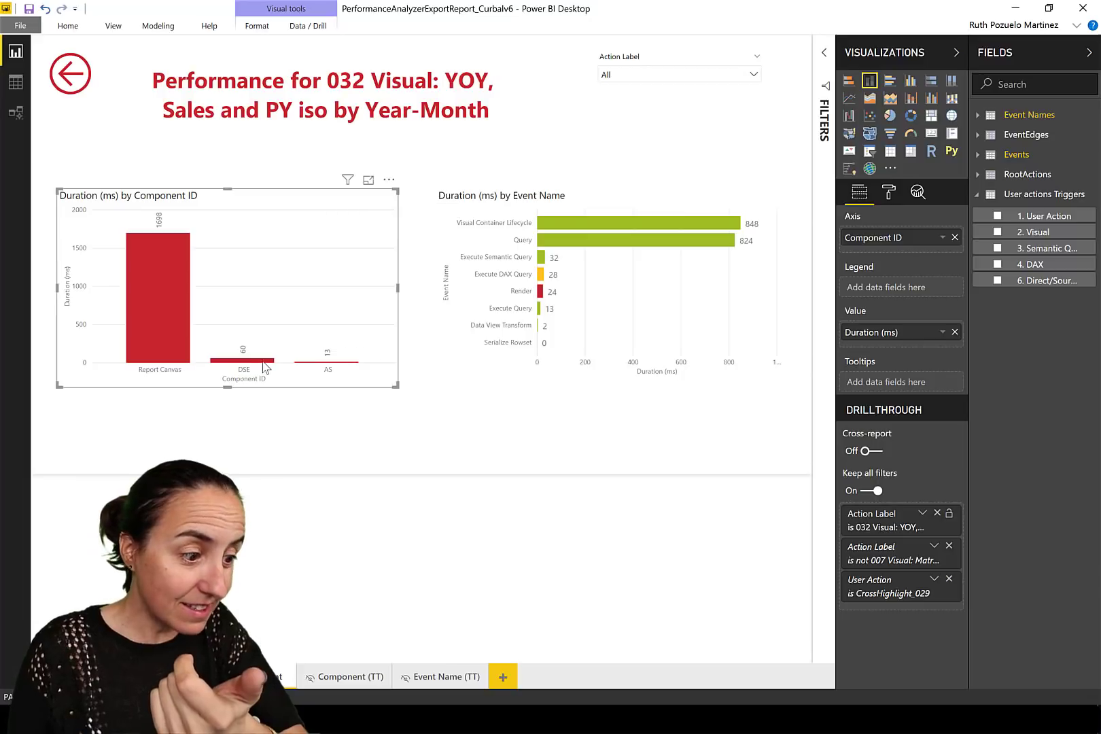
# Cross-highlight the event timings by the AS component, then clear that highlight
pyautogui.moveTo(264, 368)
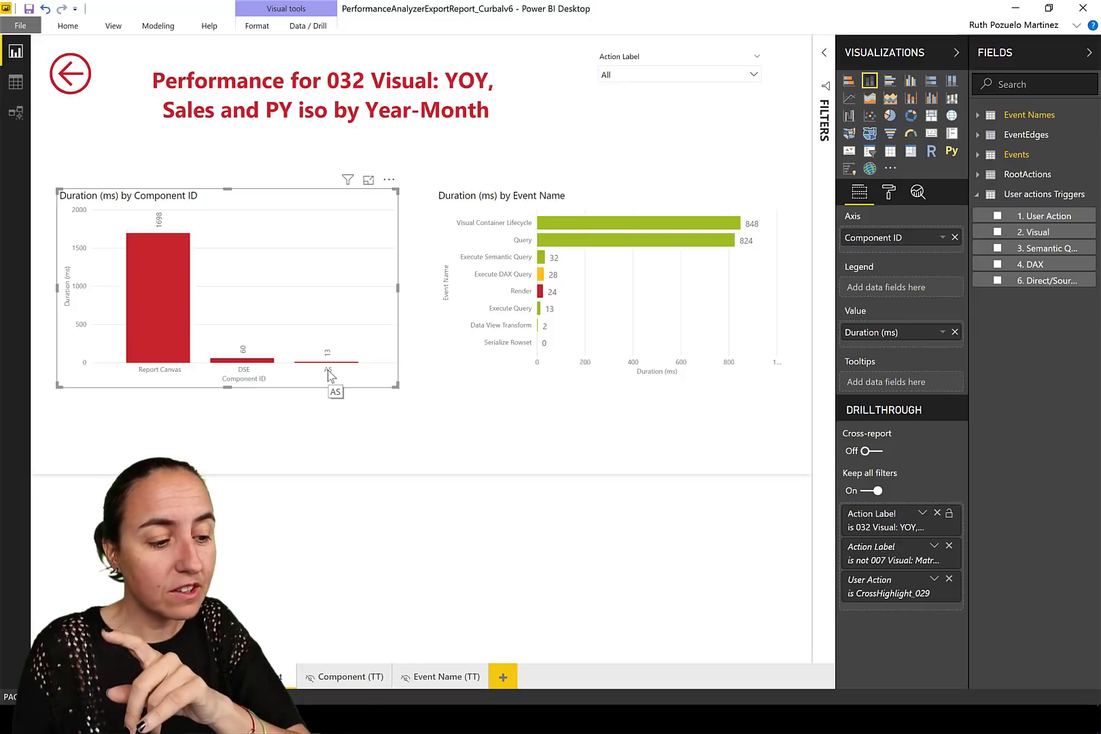
pyautogui.click(329, 373)
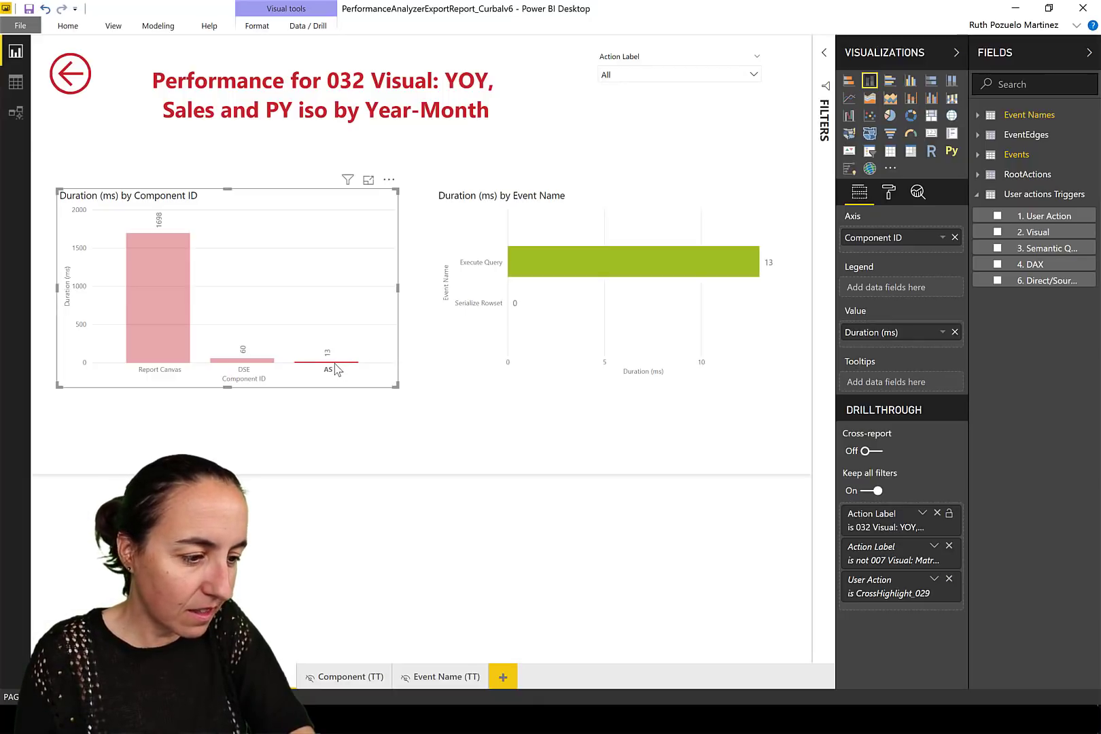
pyautogui.click(339, 367)
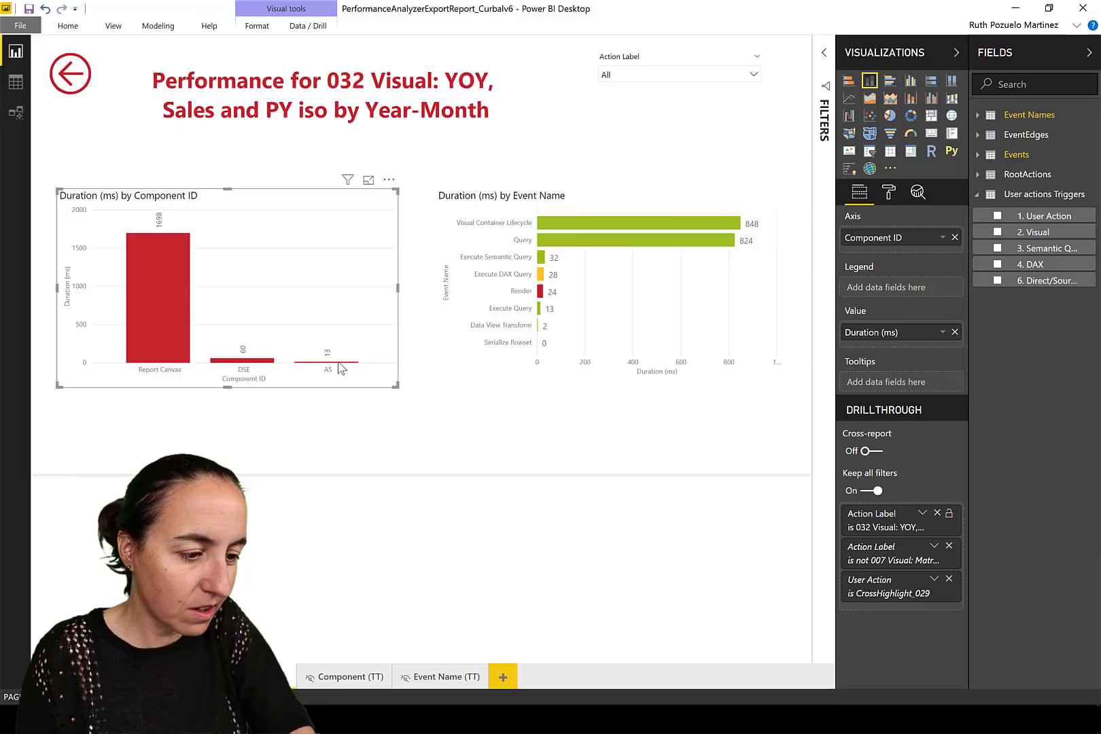
# View the Duration by Component ID chart in focus mode, then return to the page
pyautogui.click(368, 180)
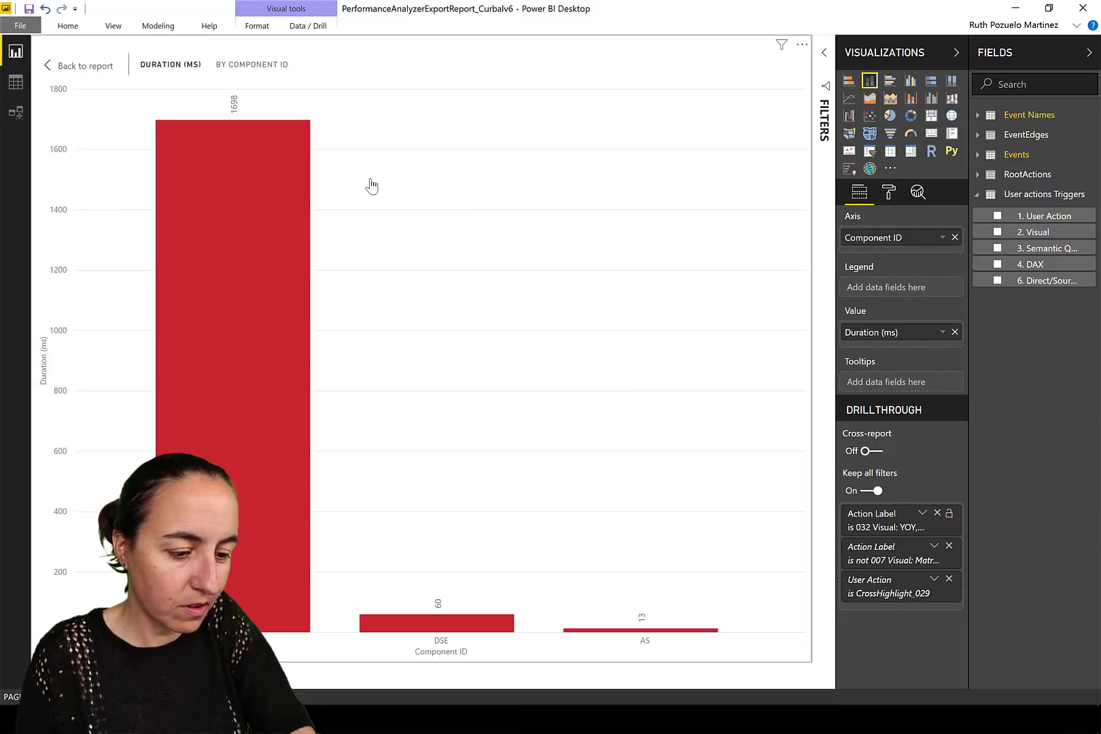
pyautogui.moveTo(672, 632)
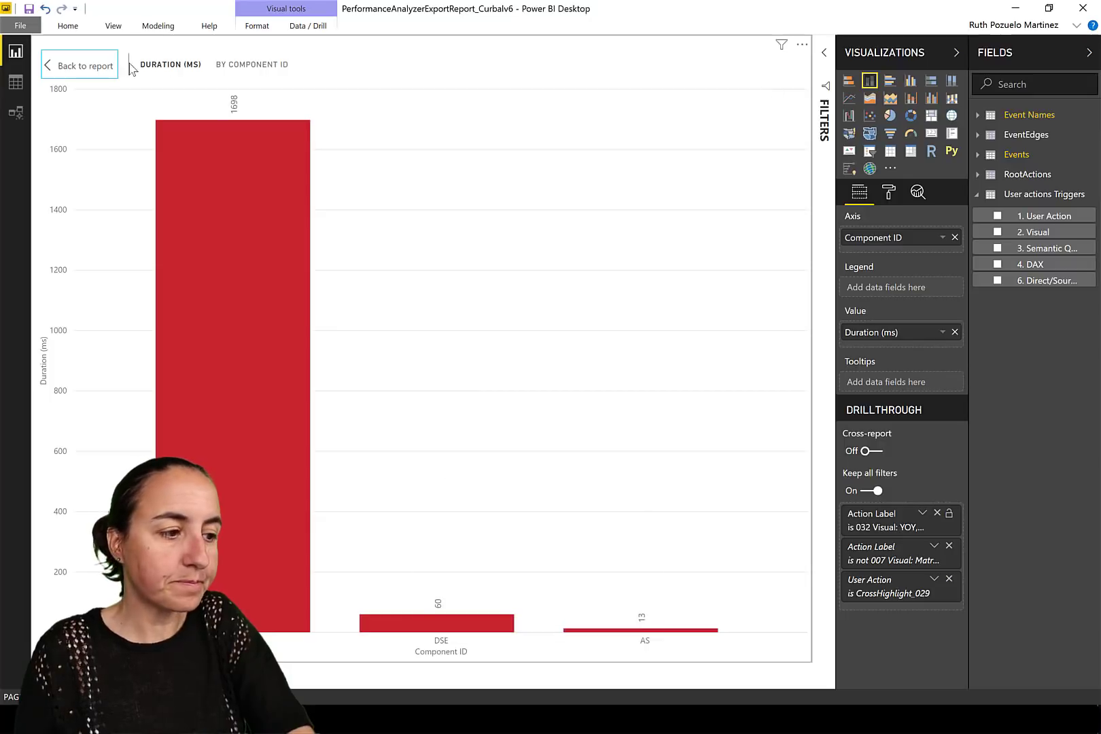
pyautogui.click(86, 68)
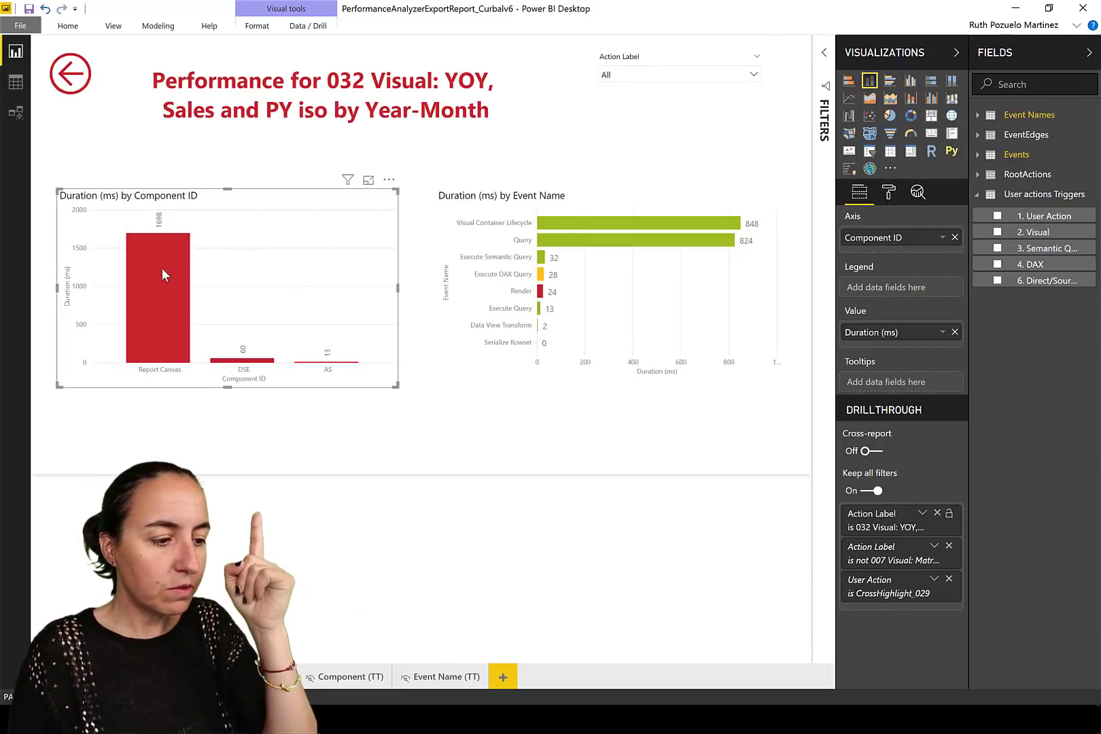
pyautogui.moveTo(164, 270)
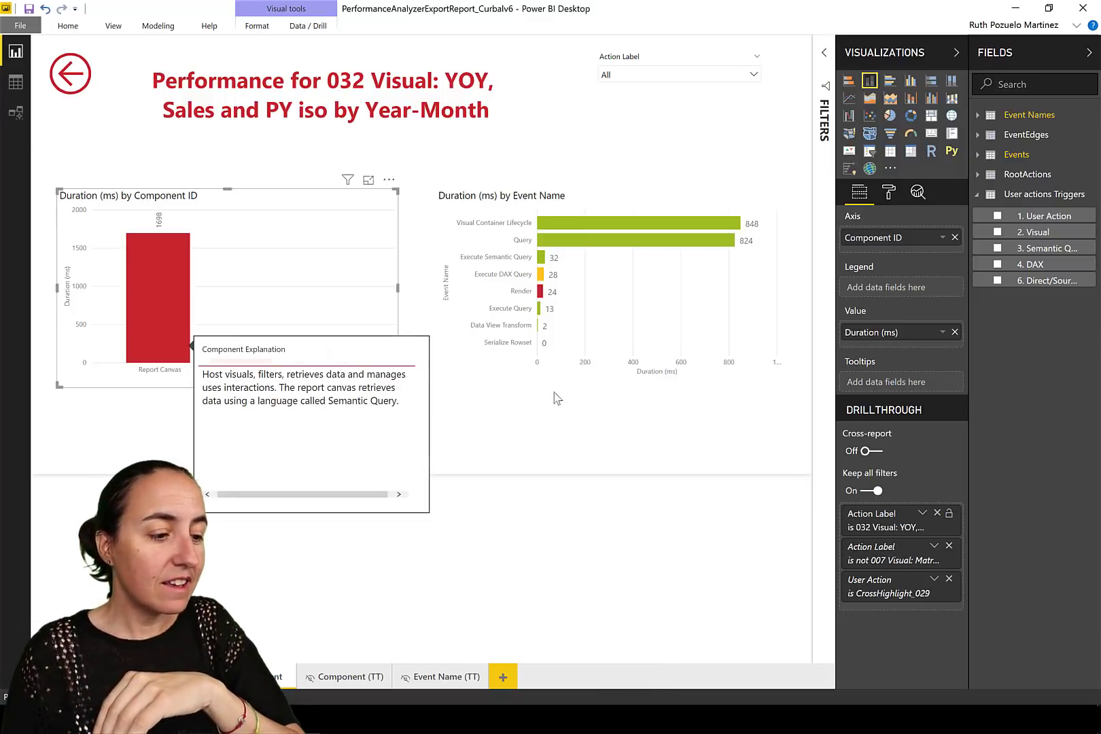
pyautogui.moveTo(246, 365)
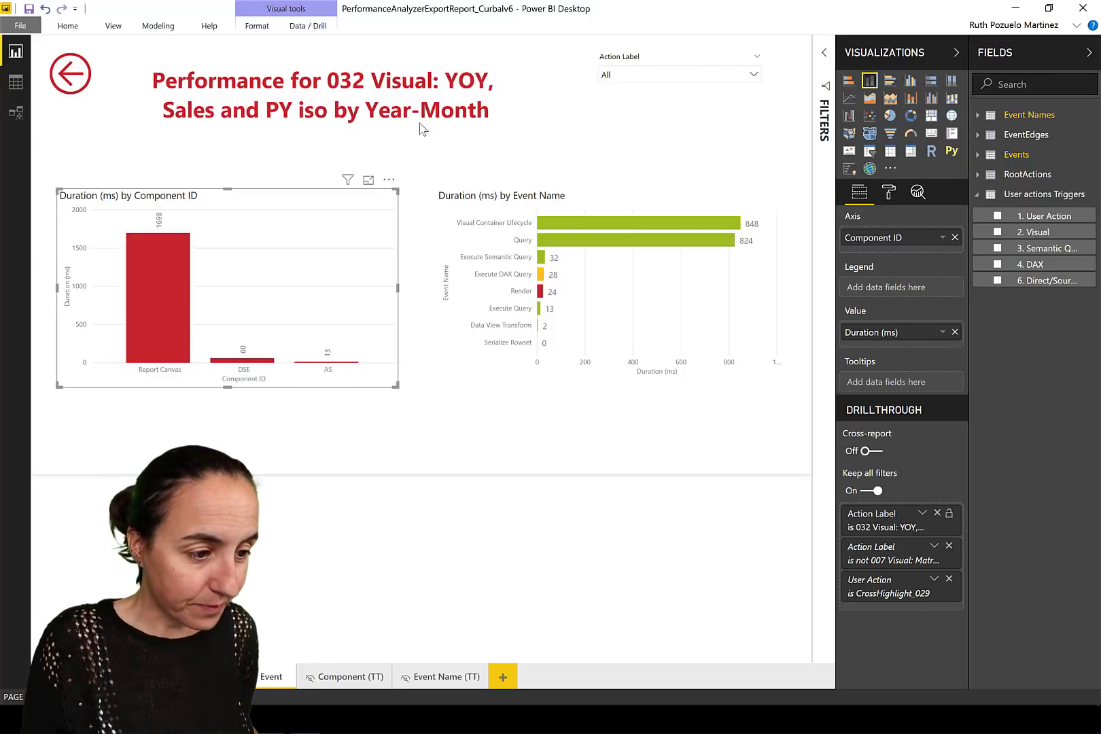
pyautogui.click(367, 181)
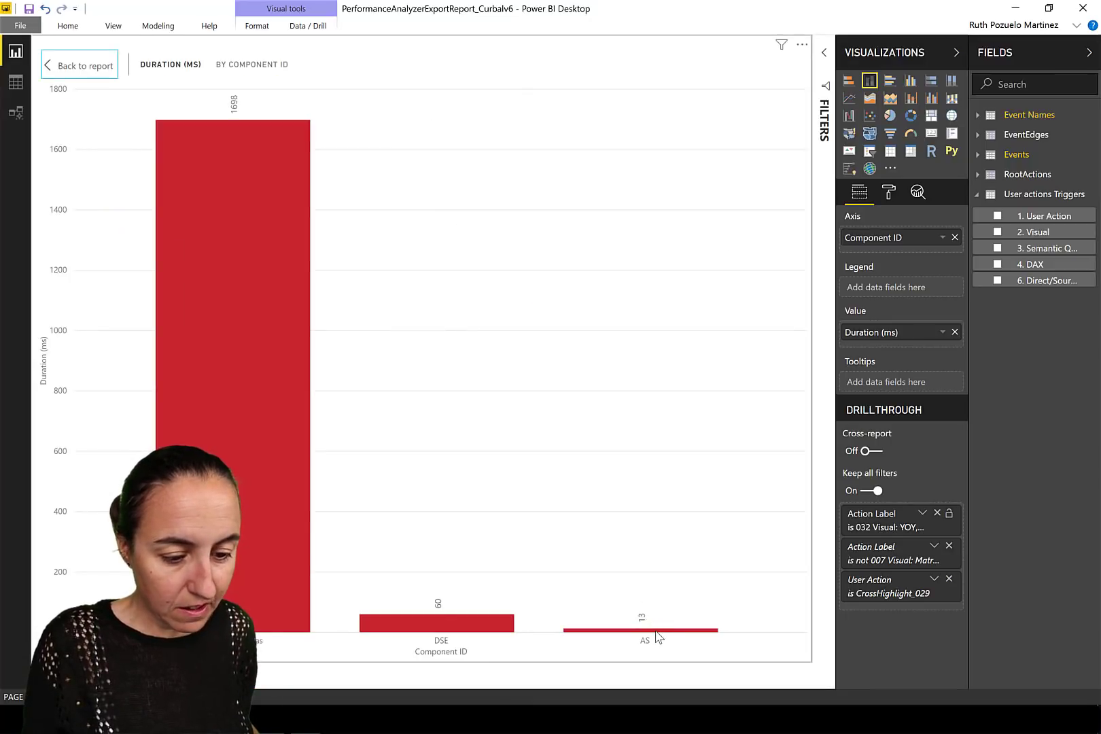
pyautogui.moveTo(658, 637)
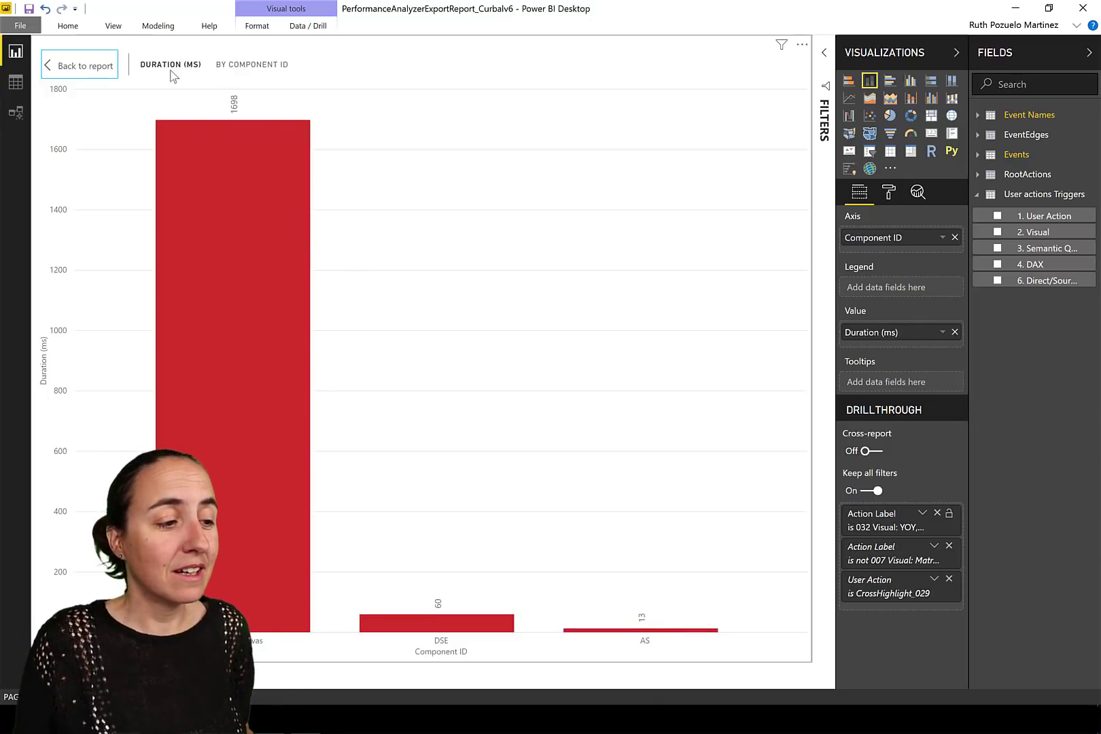
pyautogui.click(88, 71)
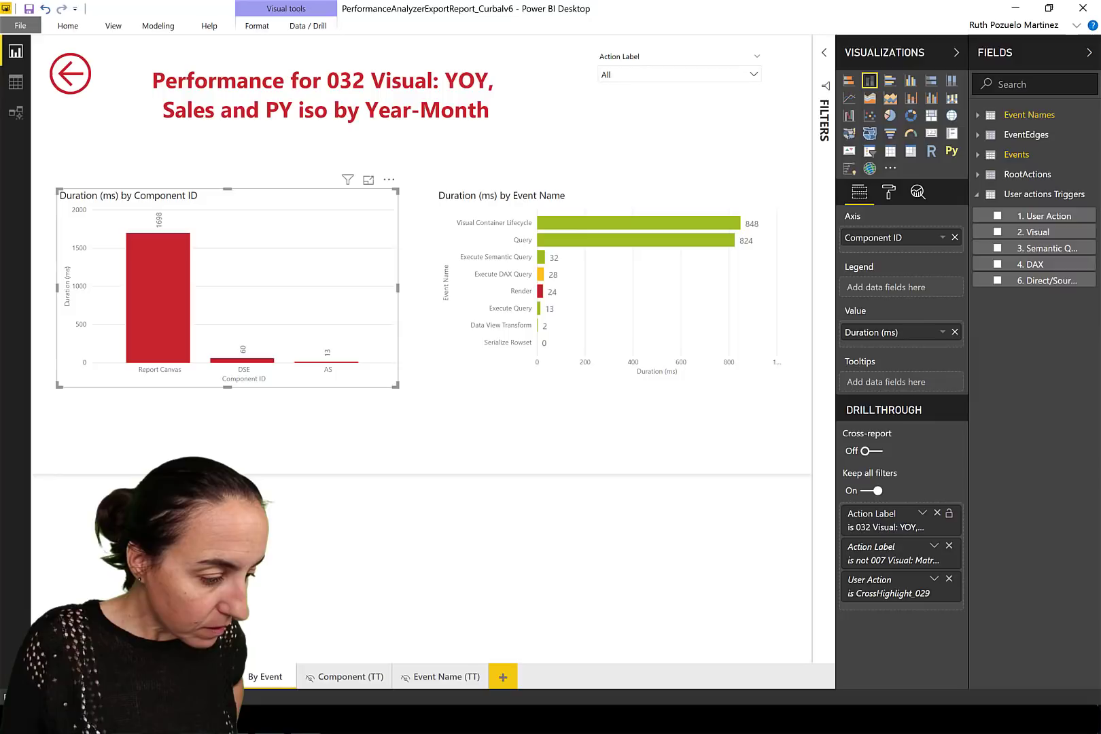
# In the Northwind report, enlarge the YOY, Sales and PY iso chart and expand its timings
pyautogui.click(267, 668)
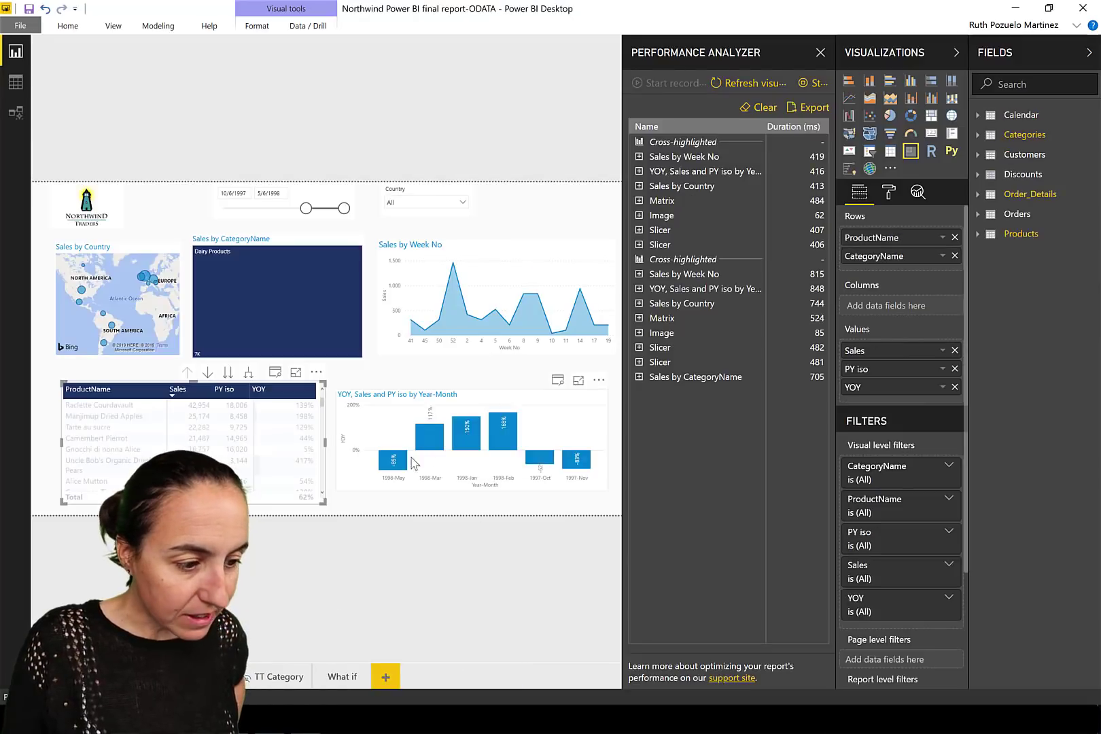
pyautogui.click(579, 382)
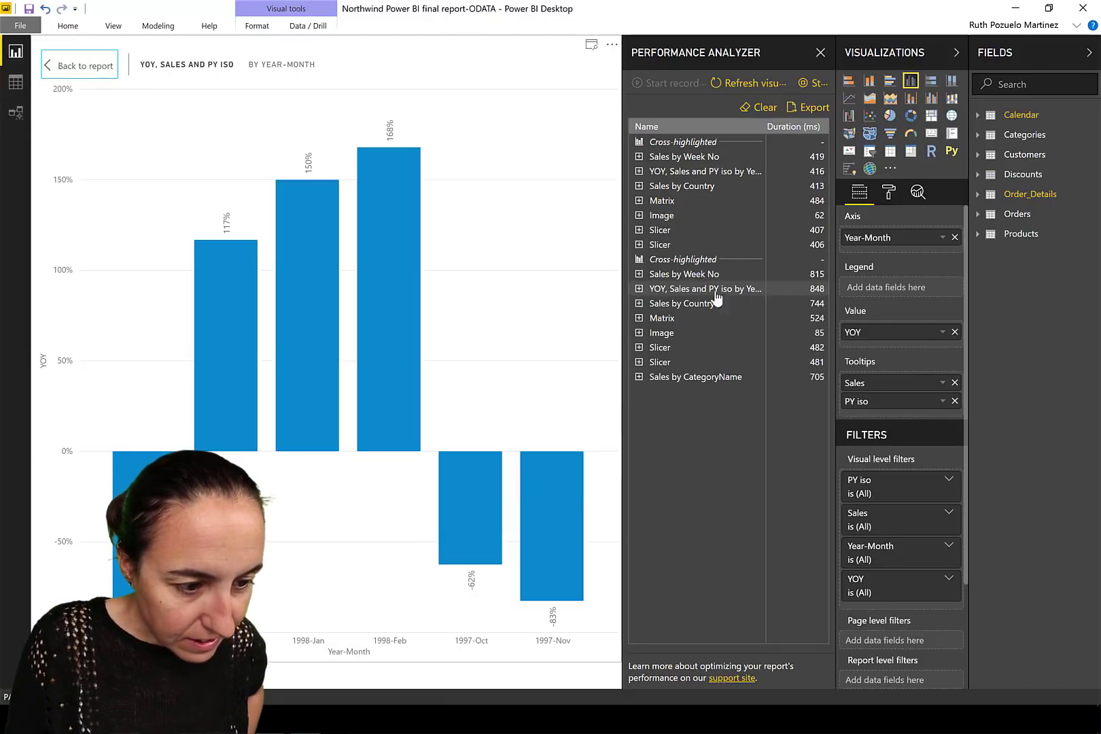
pyautogui.click(639, 289)
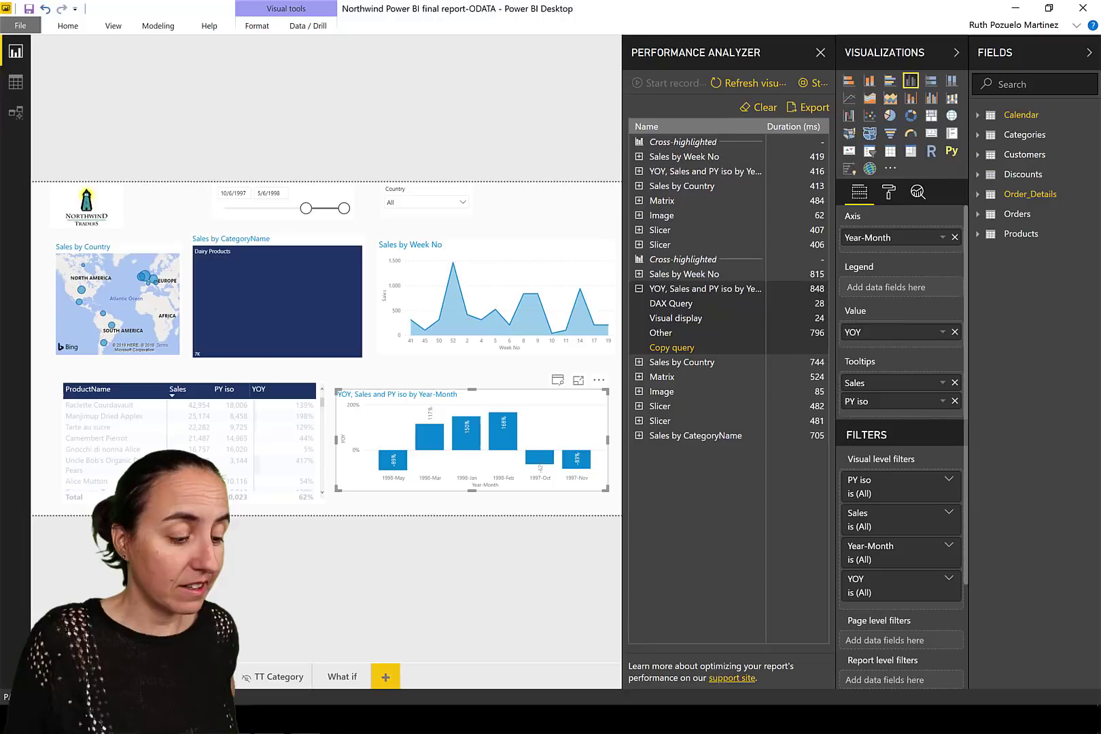
pyautogui.moveTo(197, 696)
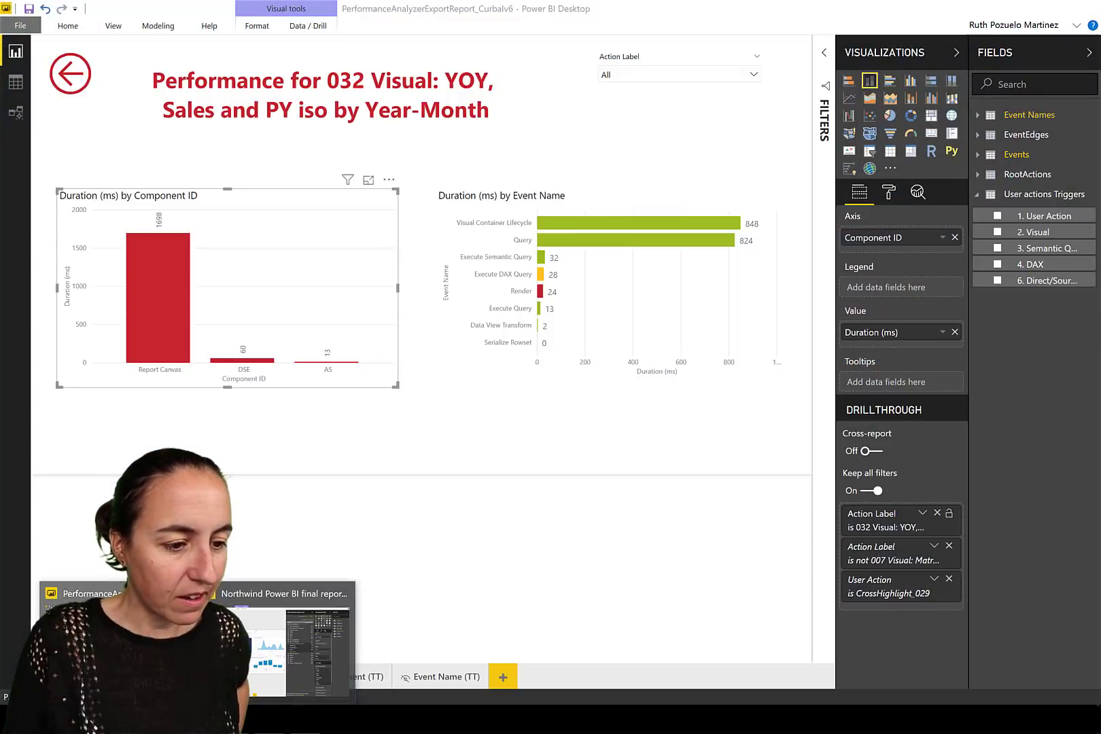
pyautogui.click(129, 646)
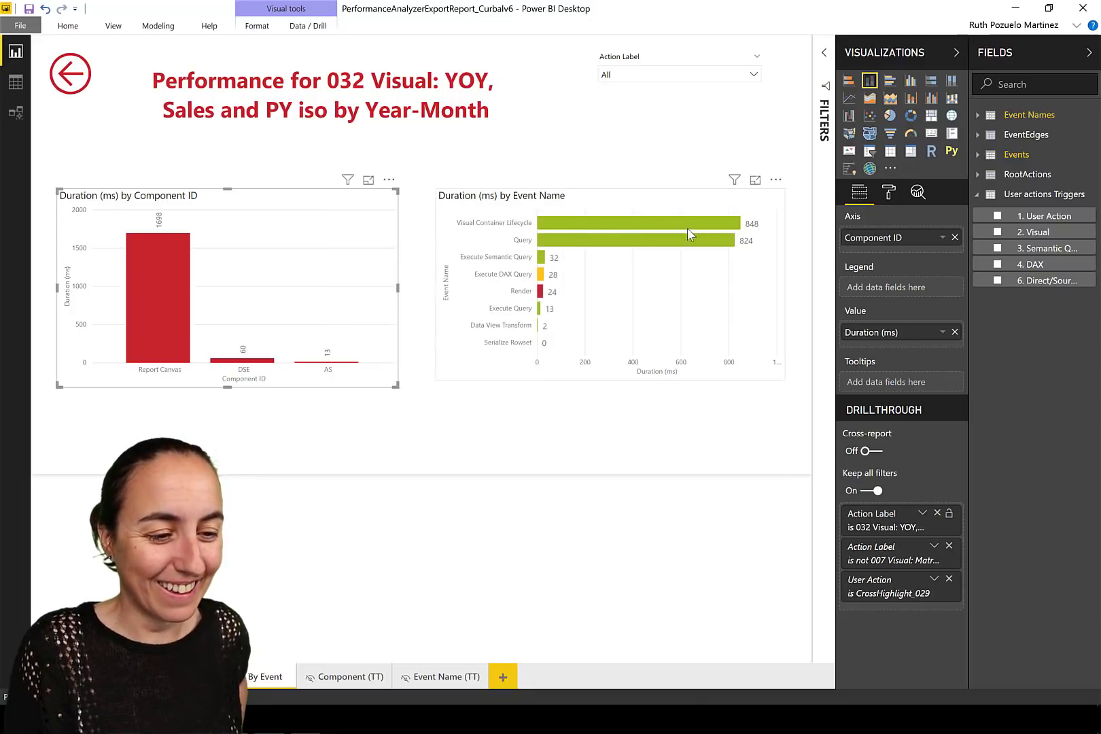
pyautogui.moveTo(687, 221)
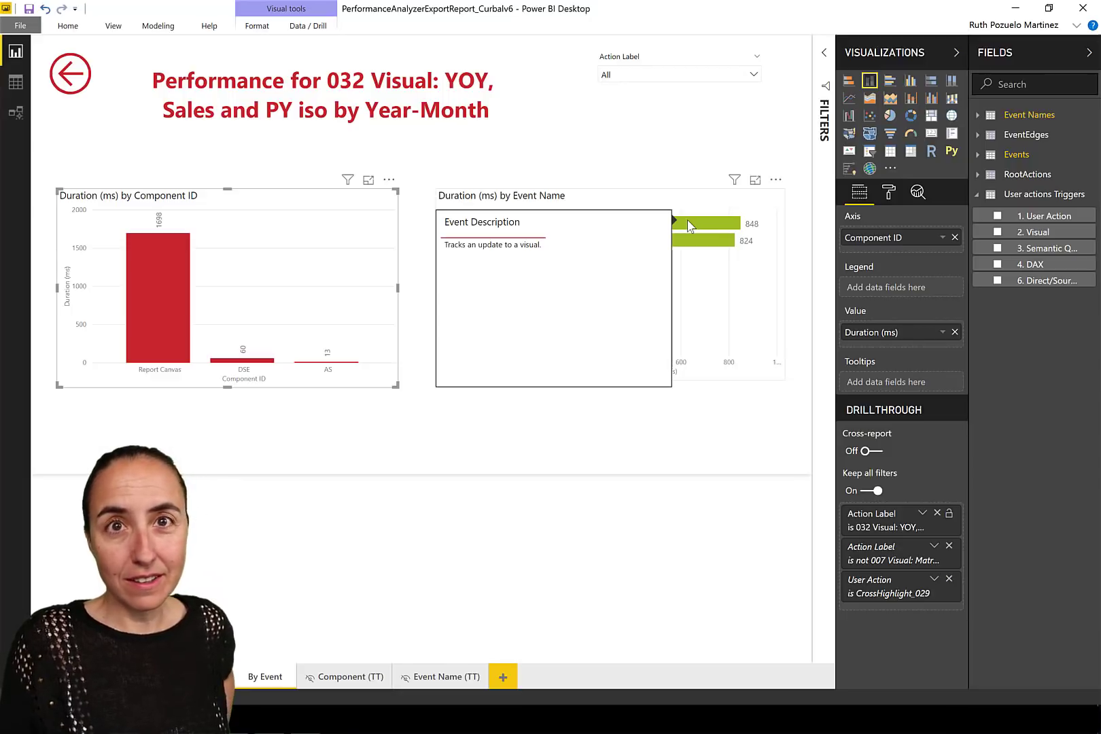
pyautogui.moveTo(704, 246)
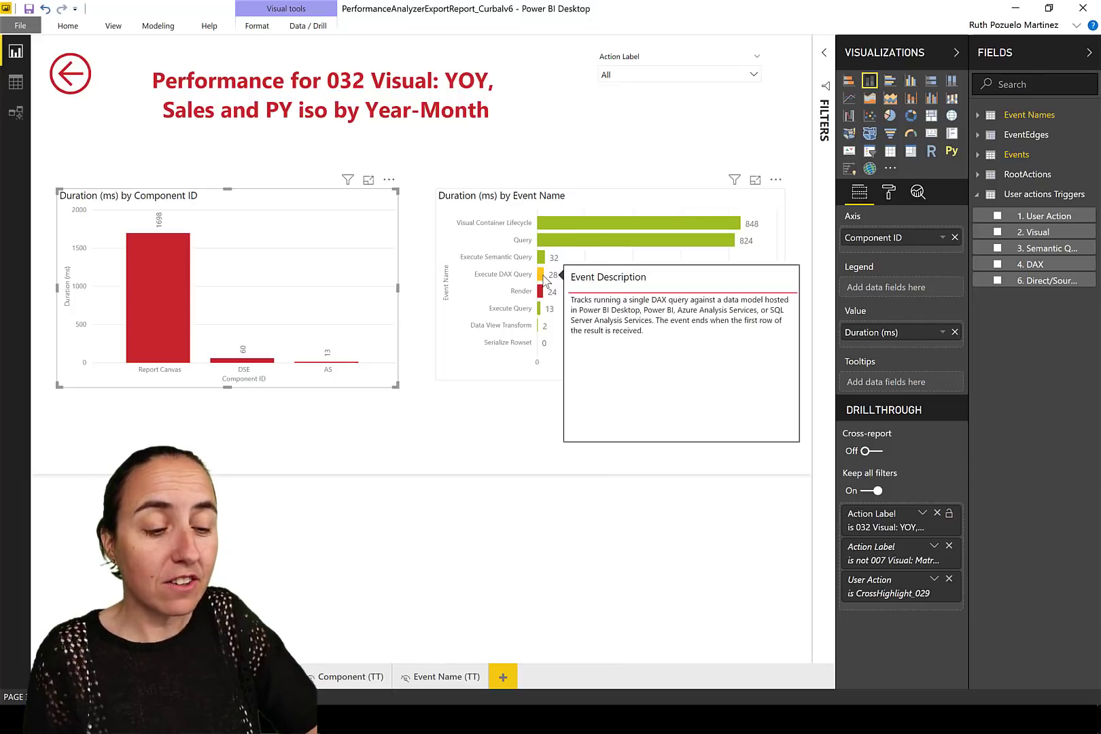
pyautogui.moveTo(623, 248)
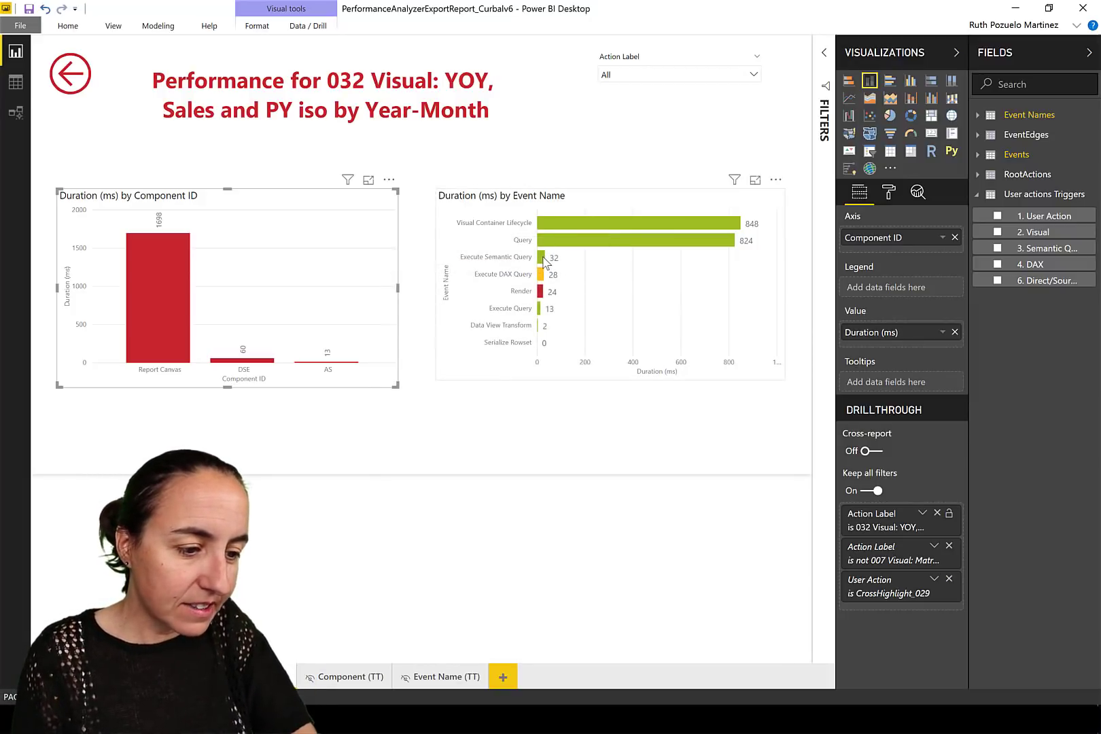
pyautogui.moveTo(543, 260)
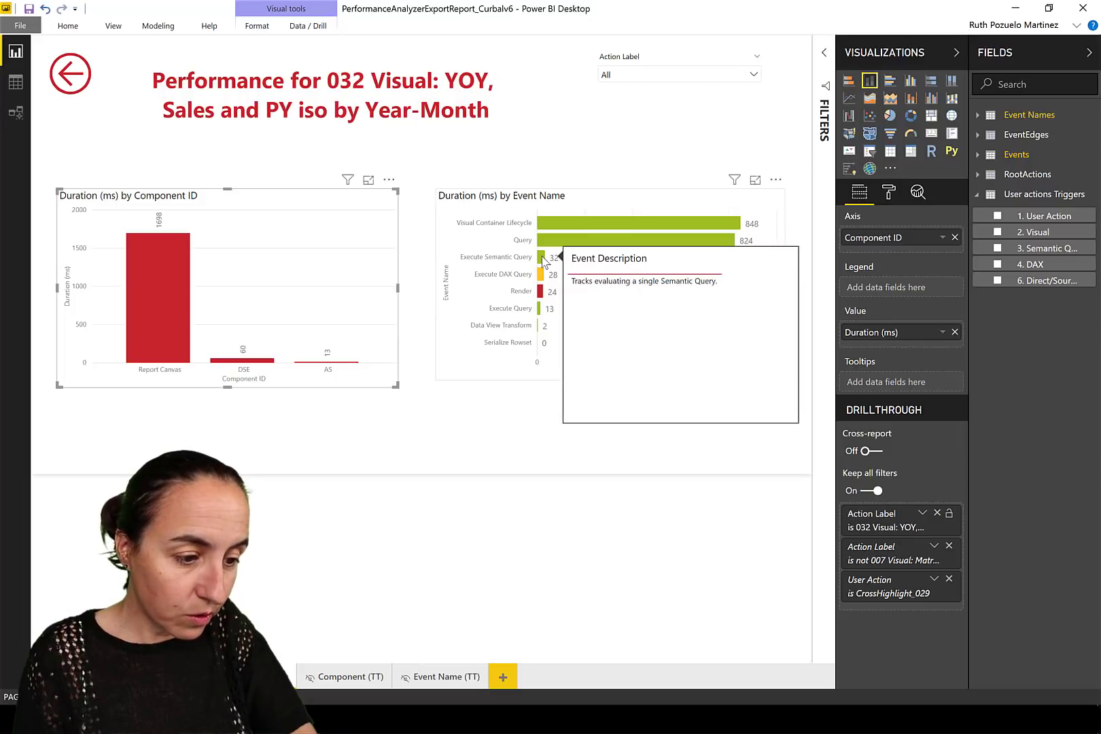
pyautogui.moveTo(543, 311)
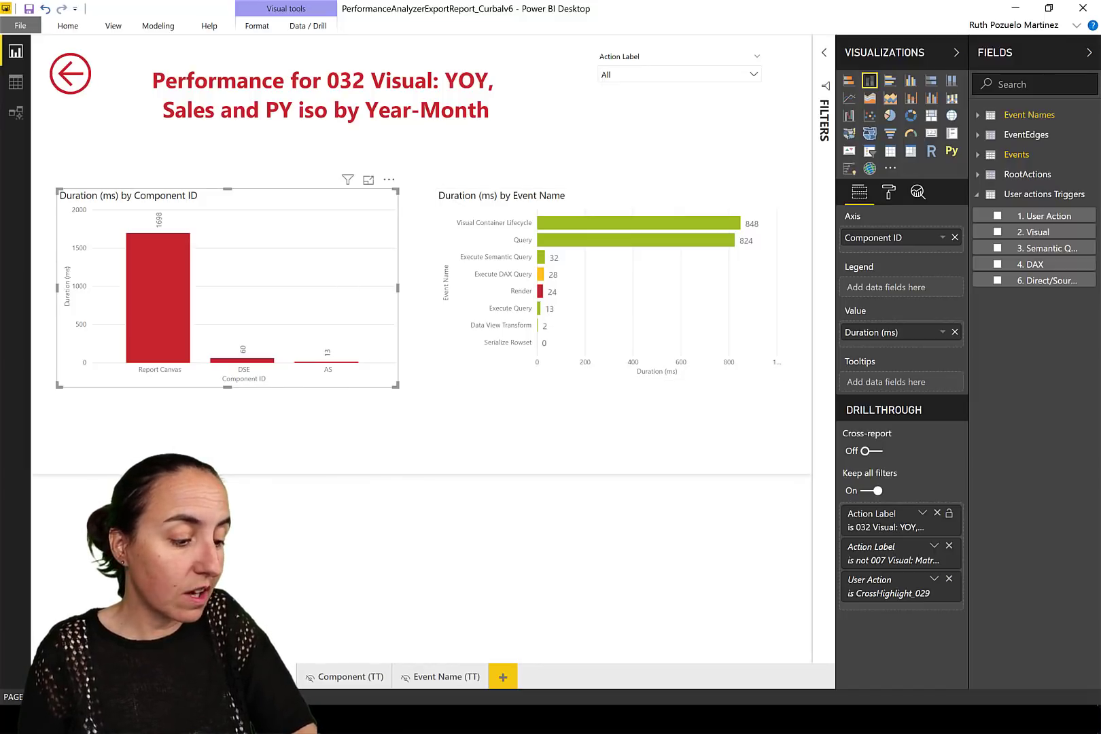
# Use the back arrow to return to the User Actions Performance page
pyautogui.keyDown('ctrl'); pyautogui.click(70, 74); pyautogui.keyUp('ctrl')
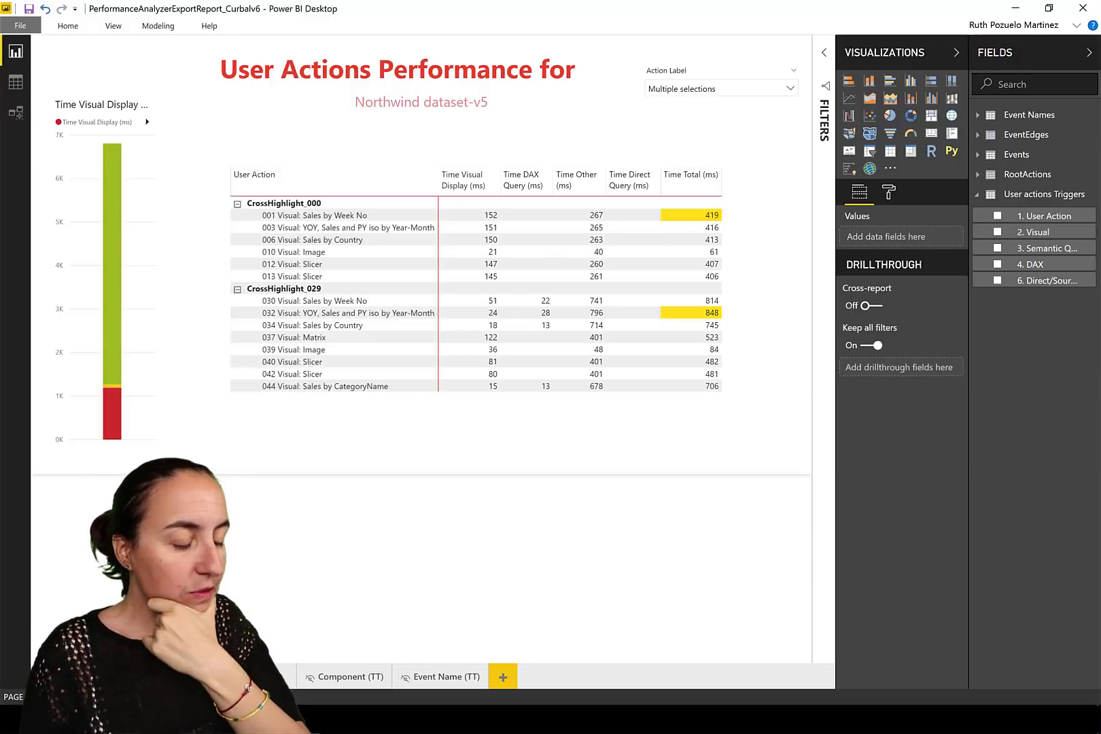
# Go to the report page with the Power Week 519 Performance Analizer video link image
pyautogui.click(245, 676)
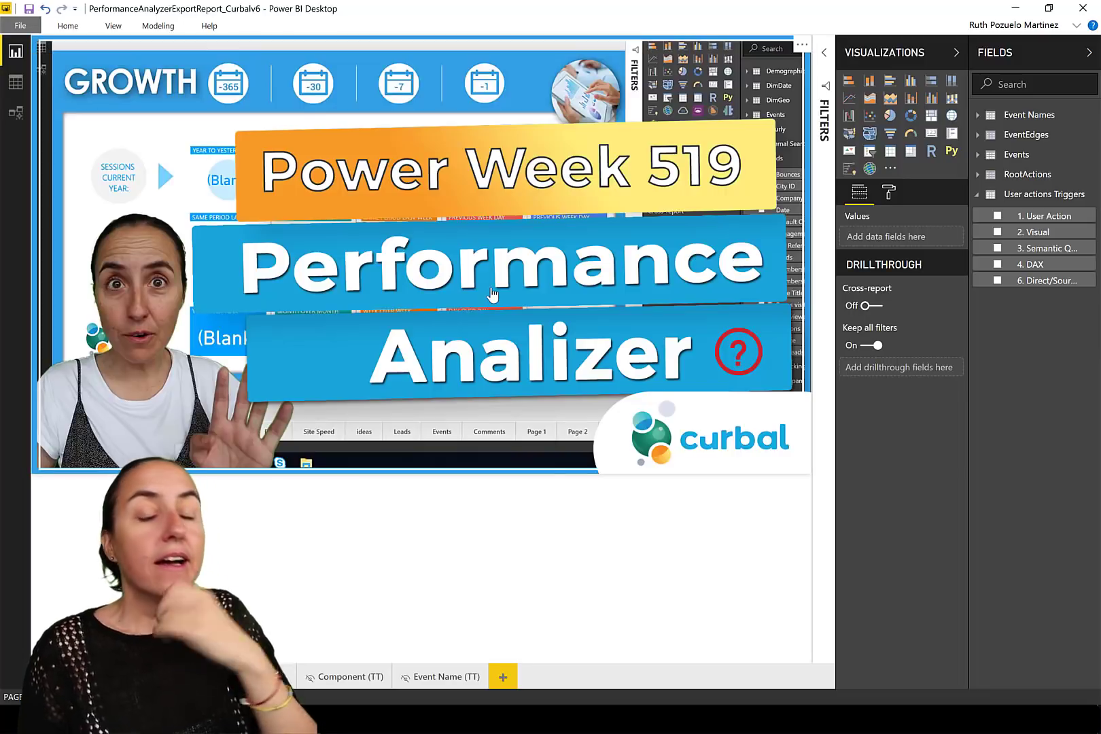